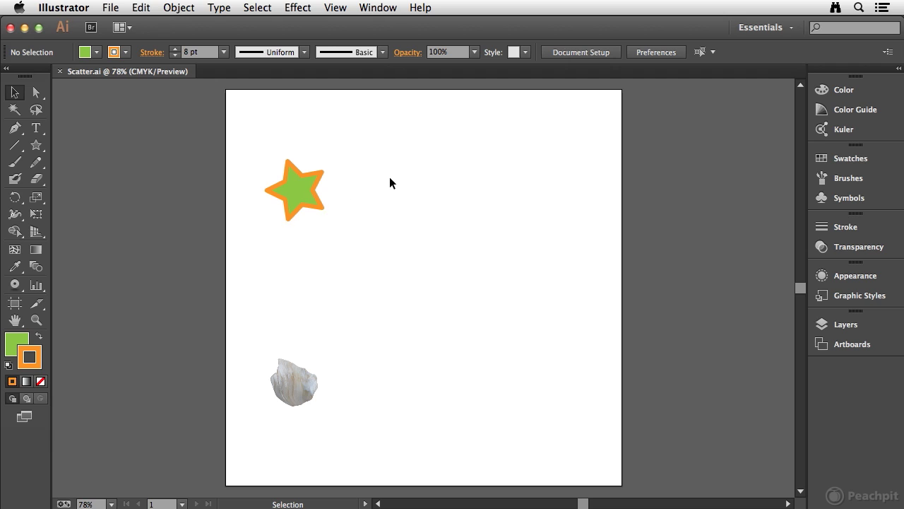
Create a scatter brush named "LBV Scatter Brush" from the green star, keeping the default brush settings
left_click(879, 183)
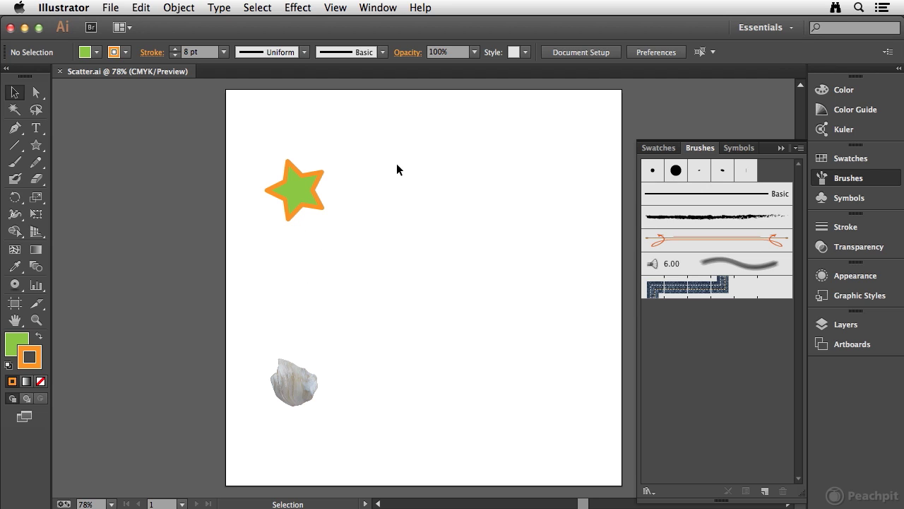
mouse_move(294, 191)
left_mouse_down()
mouse_move(529, 329)
mouse_move(763, 360)
mouse_move(723, 351)
mouse_move(754, 382)
left_mouse_up()
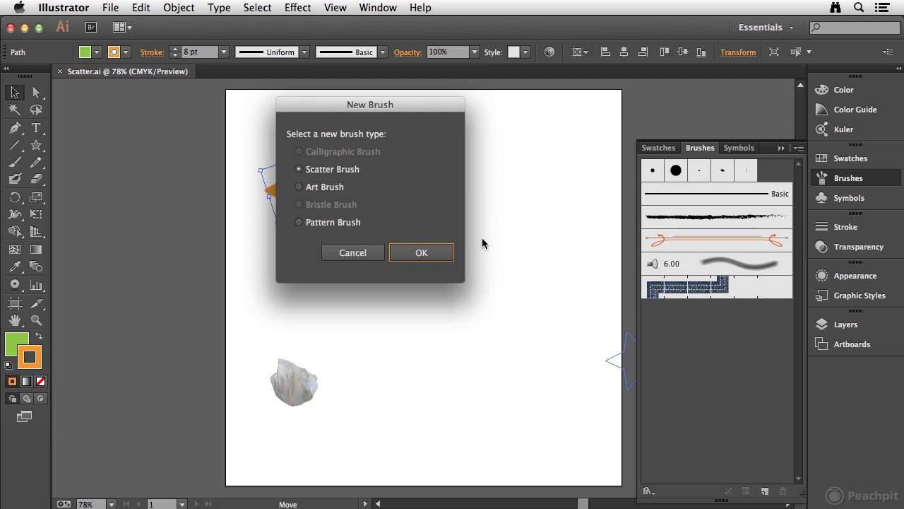
left_click_drag(396, 102, 519, 110)
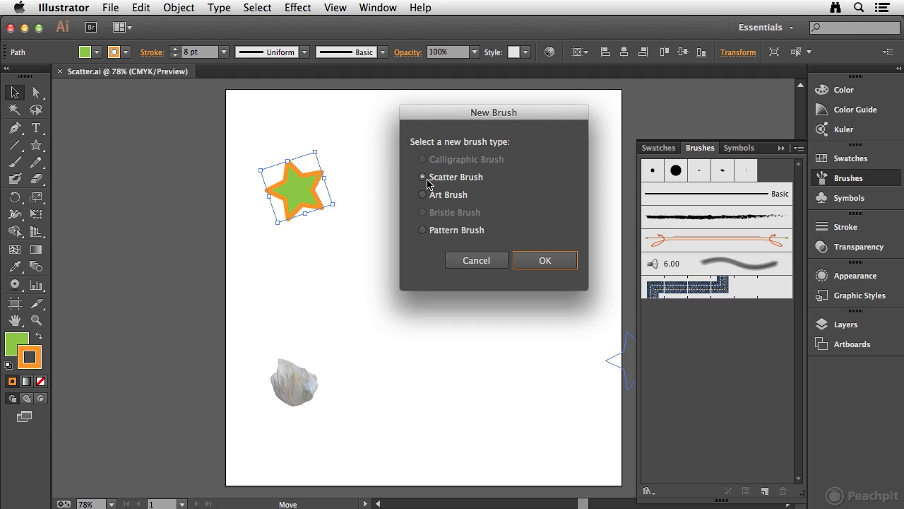
left_click(555, 262)
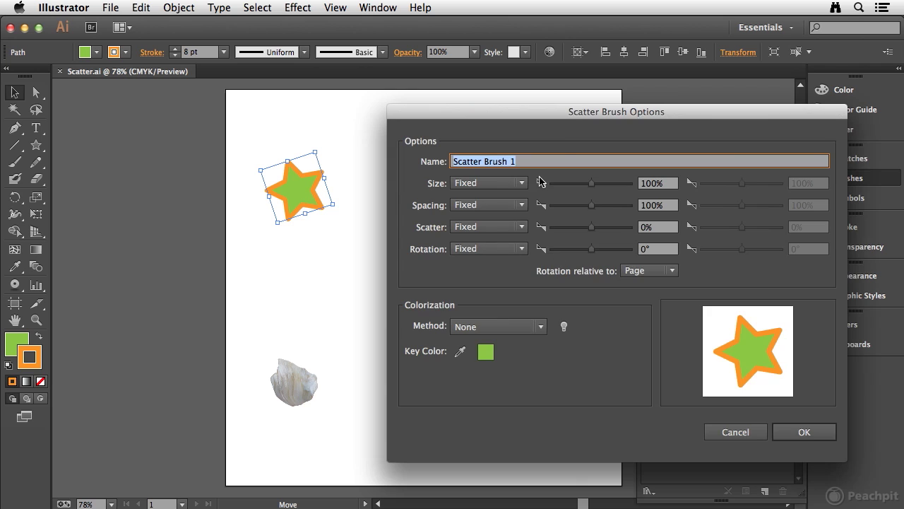
left_click_drag(641, 112, 602, 90)
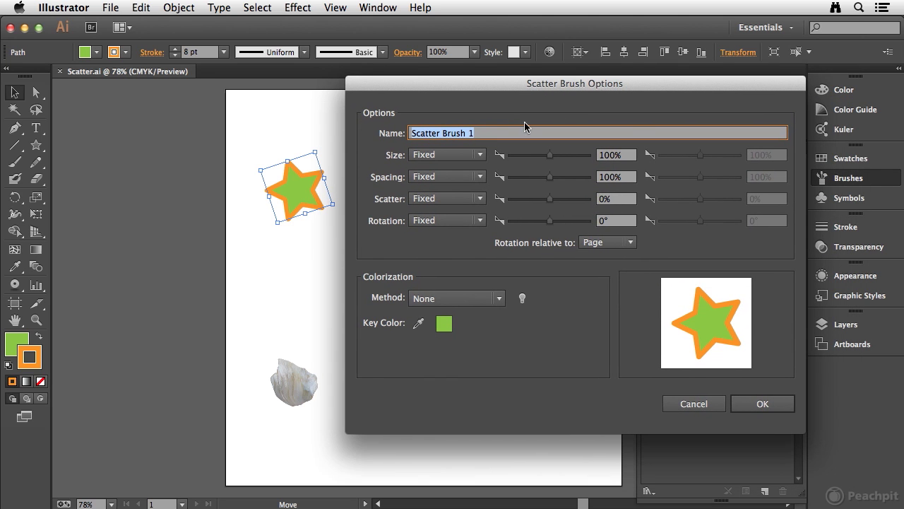
type("LBV")
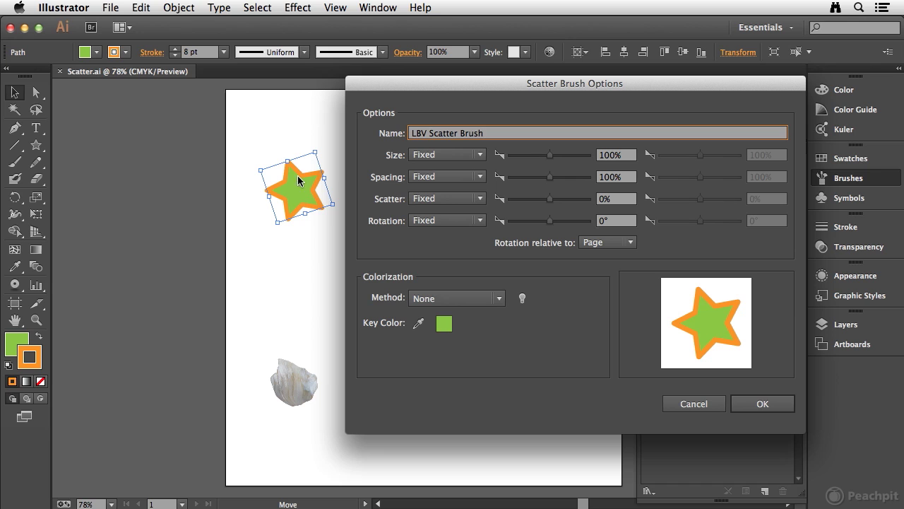
left_click(765, 404)
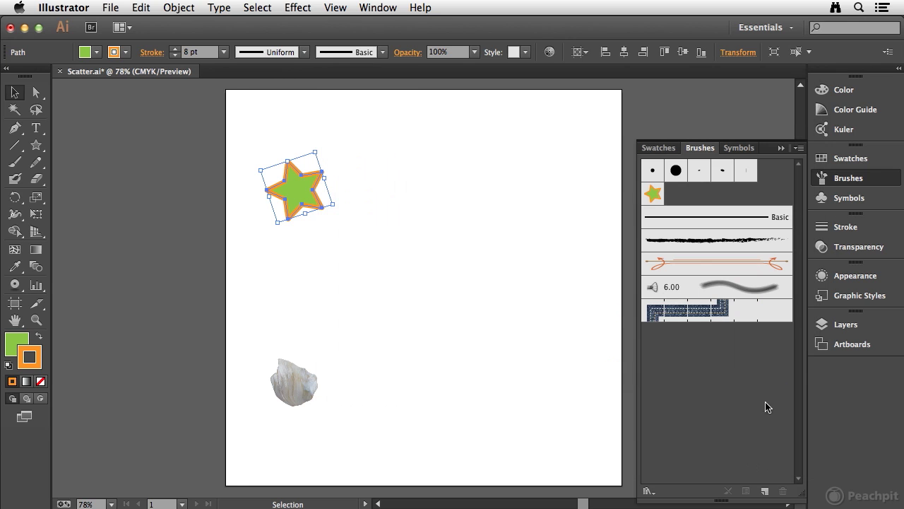
Paint a diagonal stroke rising across the artboard with the Paintbrush tool and the star scatter brush
left_click(12, 164)
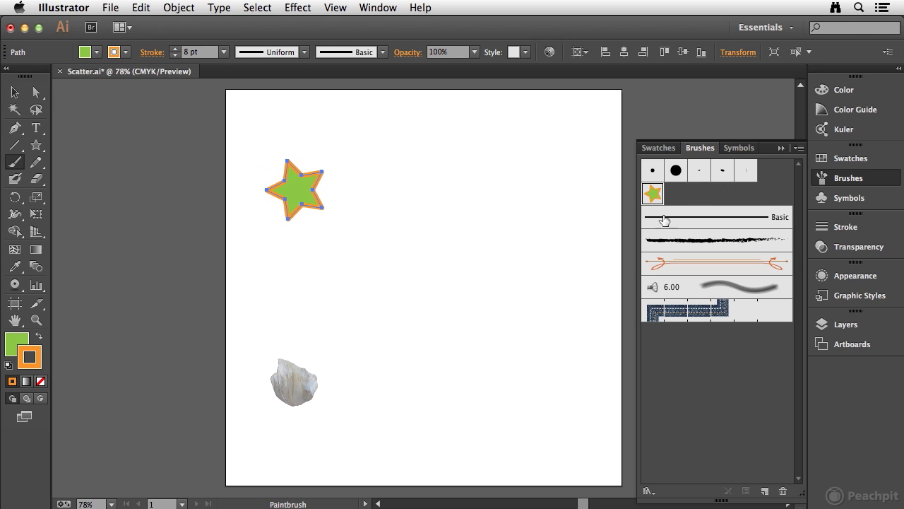
left_click(654, 194)
mouse_move(245, 339)
left_mouse_down()
mouse_move(264, 313)
mouse_move(445, 222)
left_mouse_up()
left_click_drag(553, 150, 557, 149)
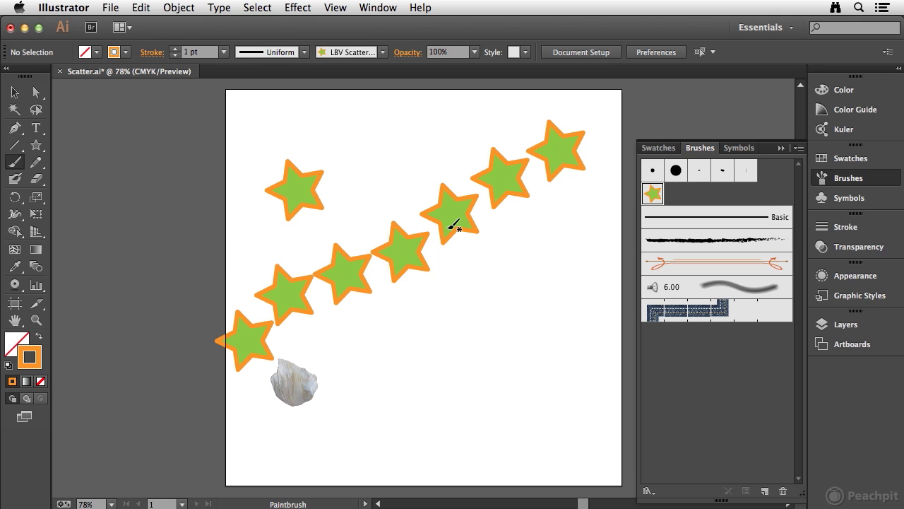
Open the options of LBV Scatter Brush and turn on the preview, keeping the brush name
double_click(653, 195)
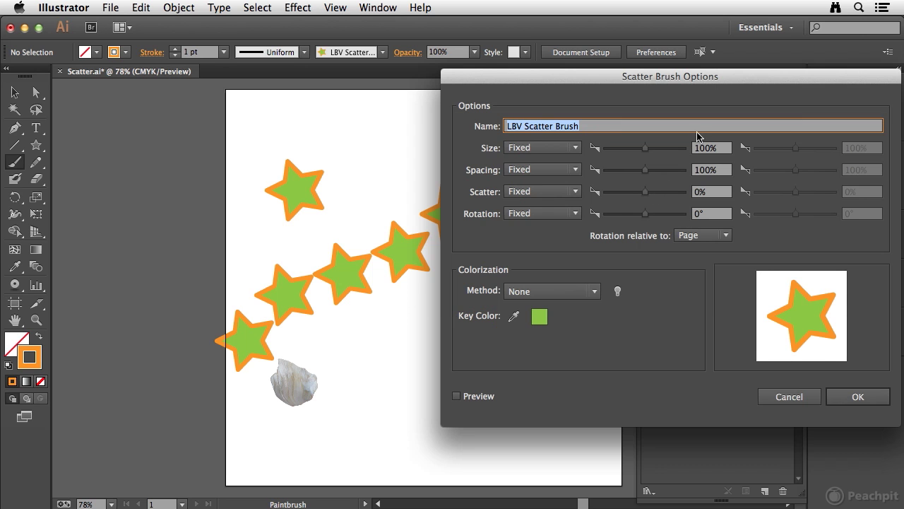
mouse_move(699, 79)
left_mouse_down()
mouse_move(632, 90)
mouse_move(674, 146)
mouse_move(693, 156)
mouse_move(692, 147)
left_mouse_up()
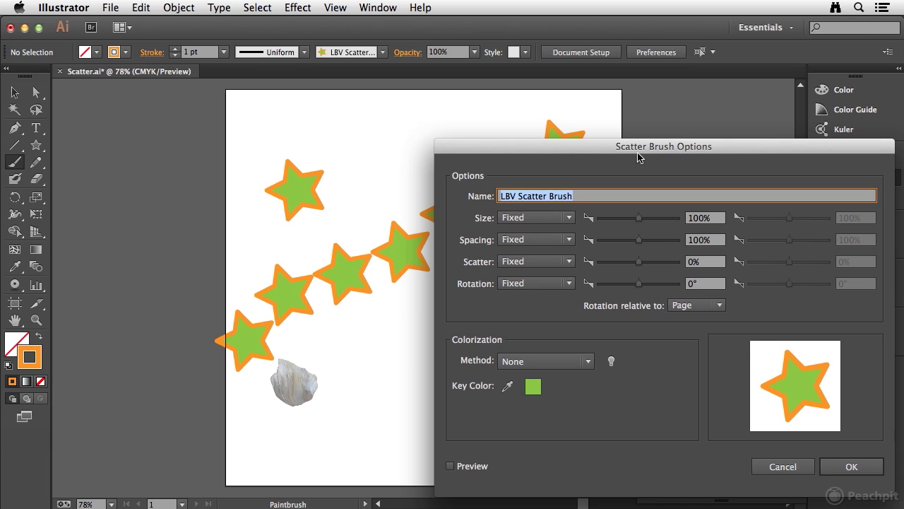
key("BackSpace")
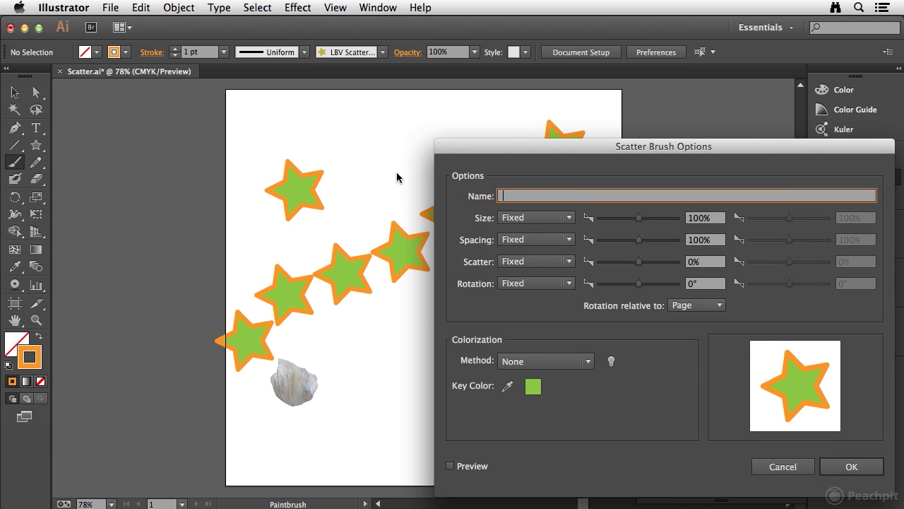
key("super+z")
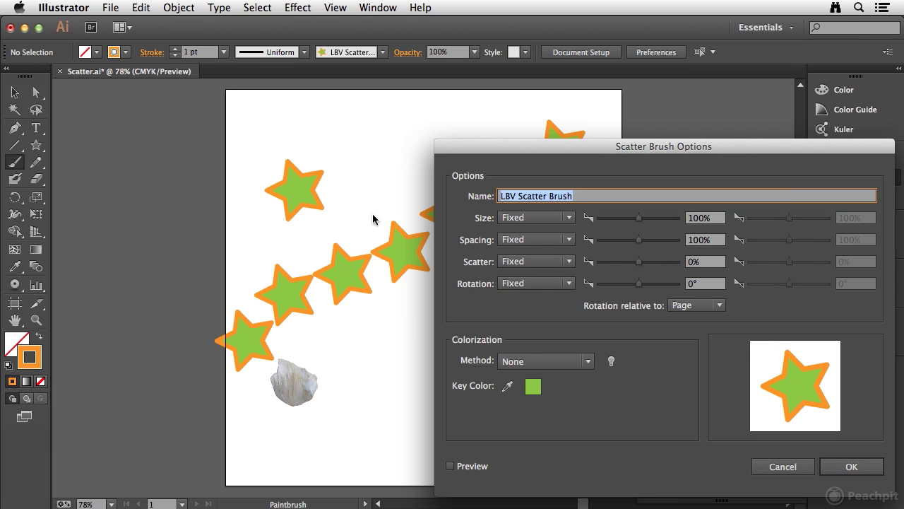
left_click_drag(504, 146, 534, 141)
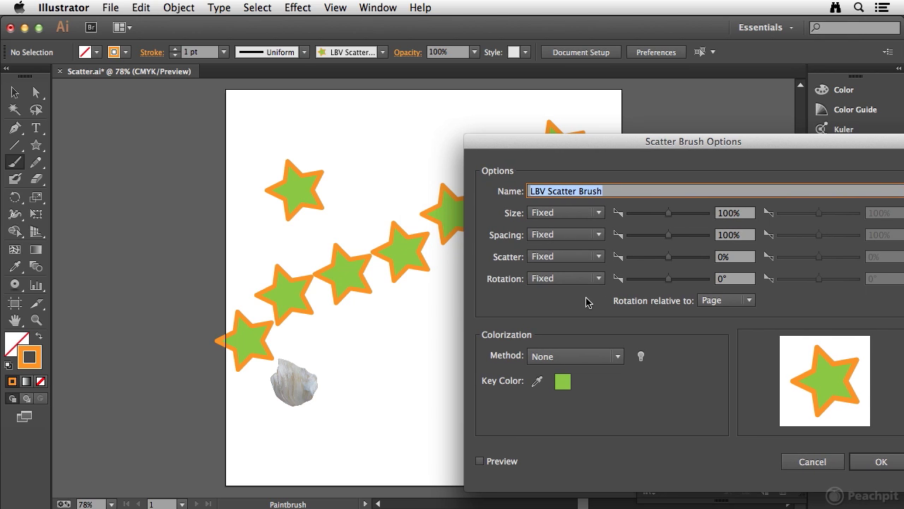
left_click(480, 461)
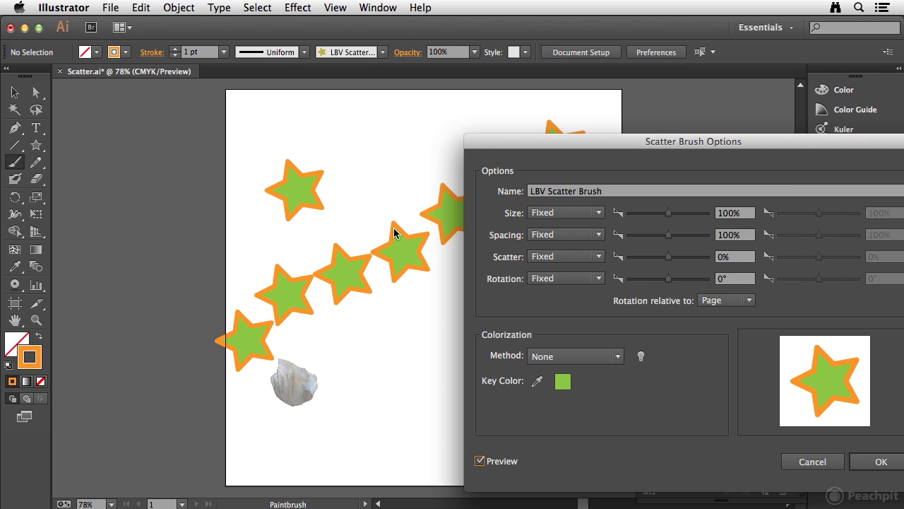
Set the brush size to Random, ranging from 40% to 88%
left_click(571, 213)
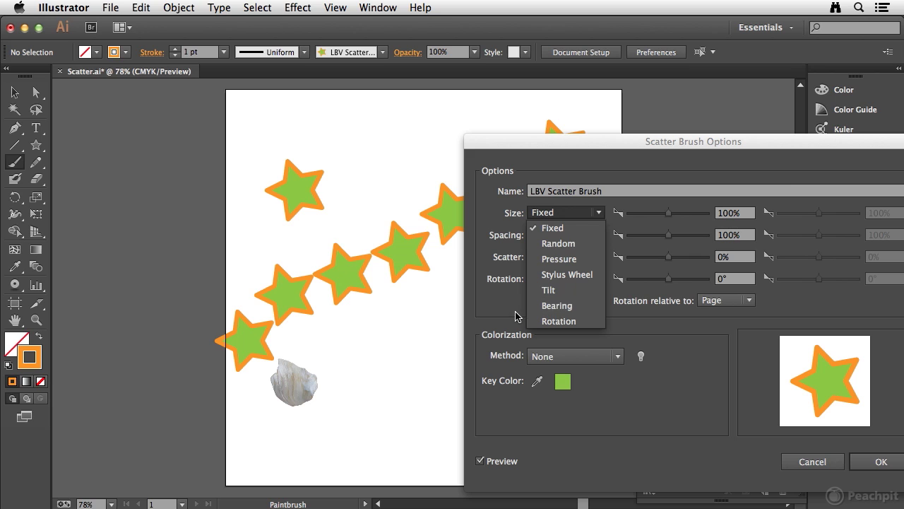
left_click(558, 243)
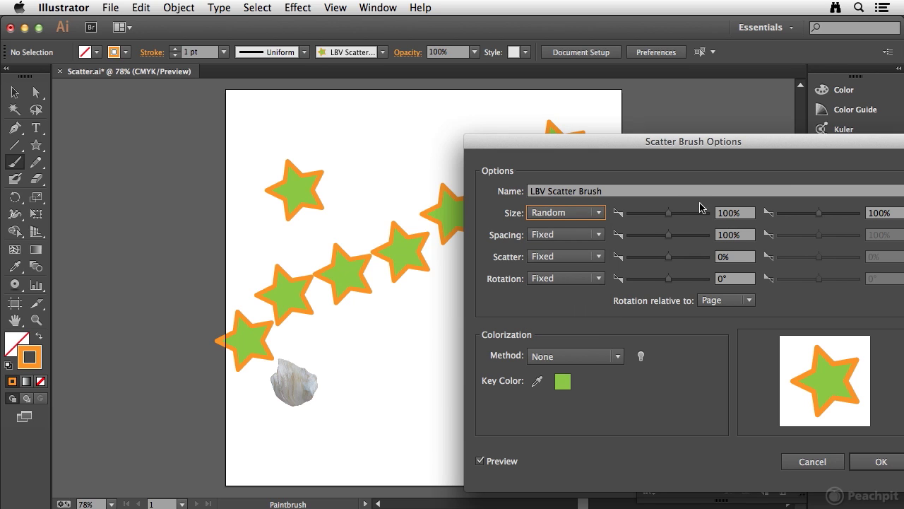
left_click_drag(669, 217, 658, 217)
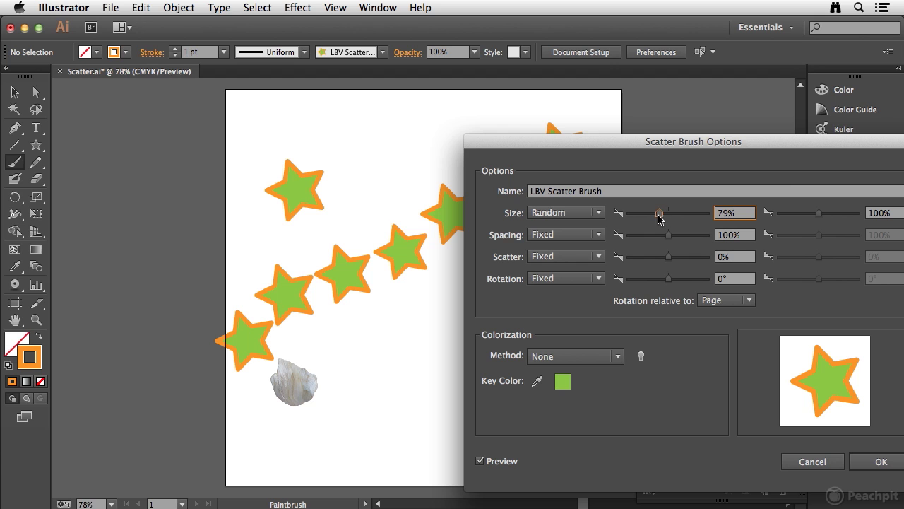
mouse_move(516, 150)
left_mouse_down()
mouse_move(516, 190)
mouse_move(569, 270)
mouse_move(498, 301)
mouse_move(442, 297)
left_mouse_up()
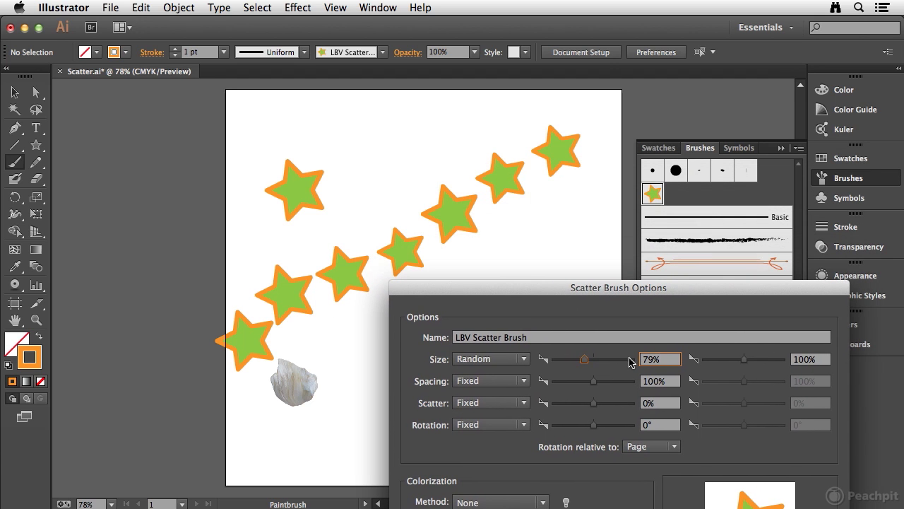
left_click_drag(587, 361, 567, 362)
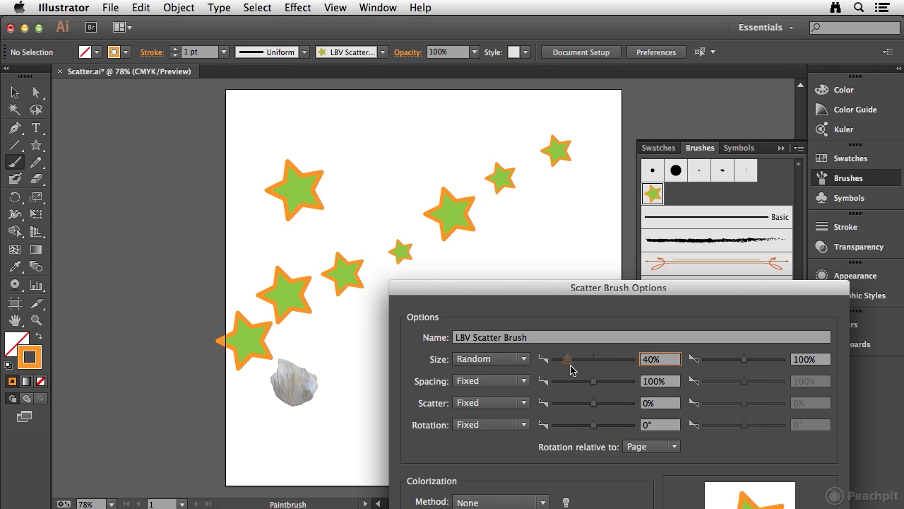
mouse_move(746, 363)
left_mouse_down()
mouse_move(759, 363)
mouse_move(739, 361)
left_mouse_up()
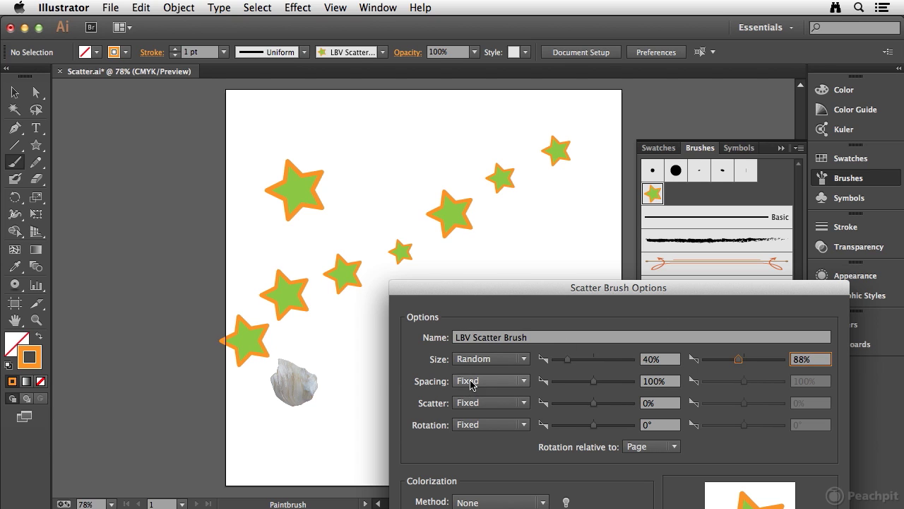
Set the brush spacing to Random, ranging from 42% to 112%
left_click(499, 382)
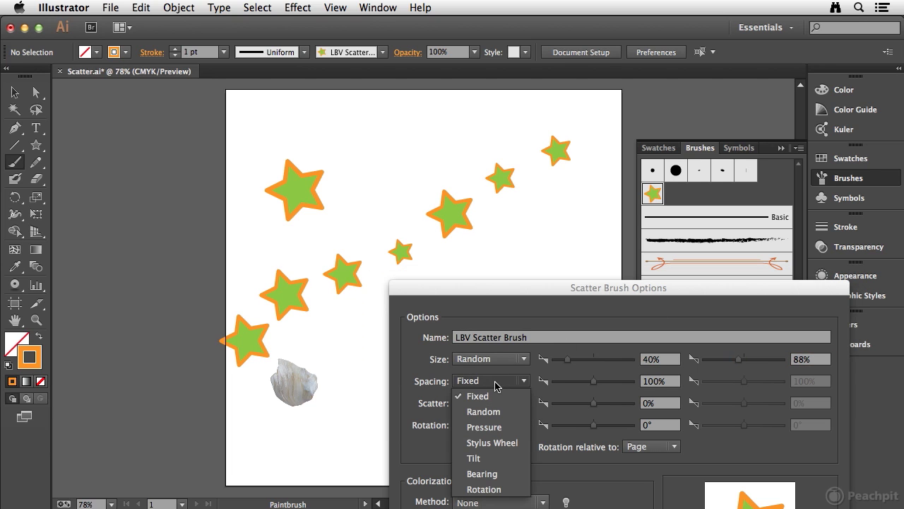
left_click(495, 414)
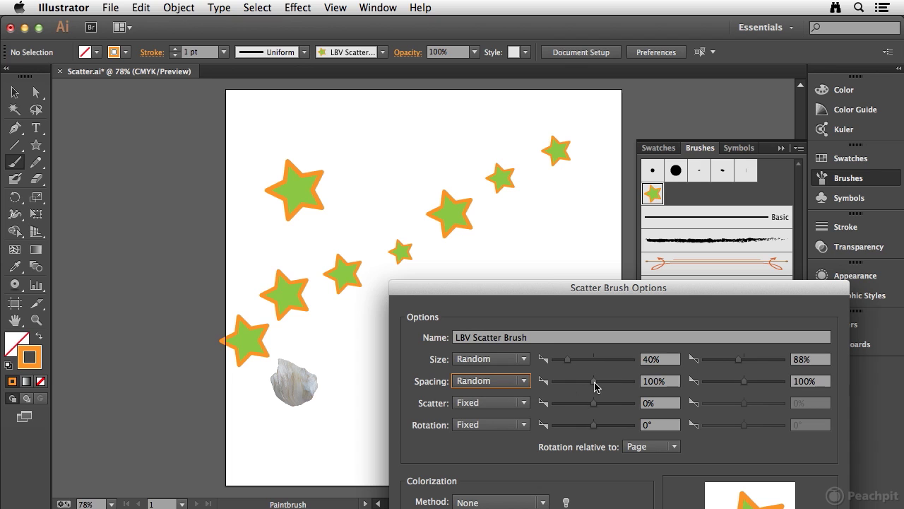
left_click_drag(595, 385, 567, 385)
mouse_move(743, 385)
left_mouse_down()
mouse_move(728, 386)
mouse_move(744, 385)
left_mouse_up()
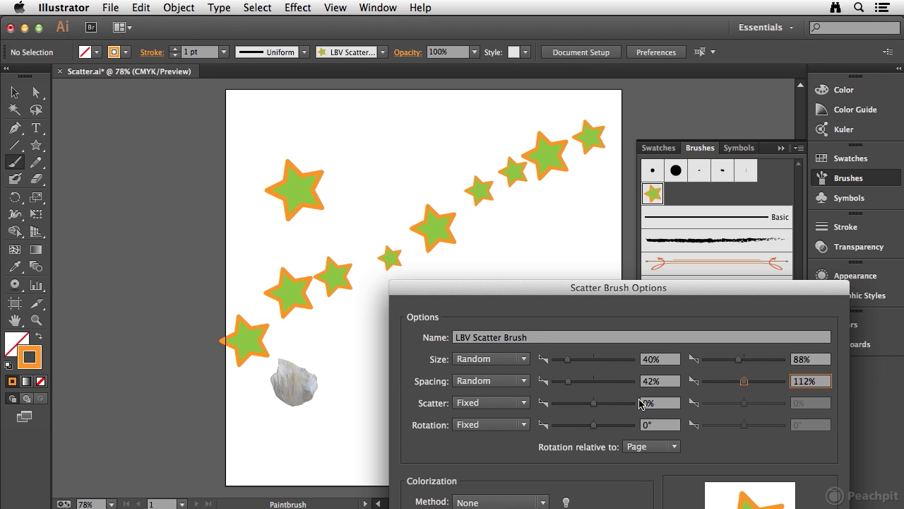
Set the brush scatter to Random with values of 85% and -197%
left_click(491, 403)
left_click(491, 311)
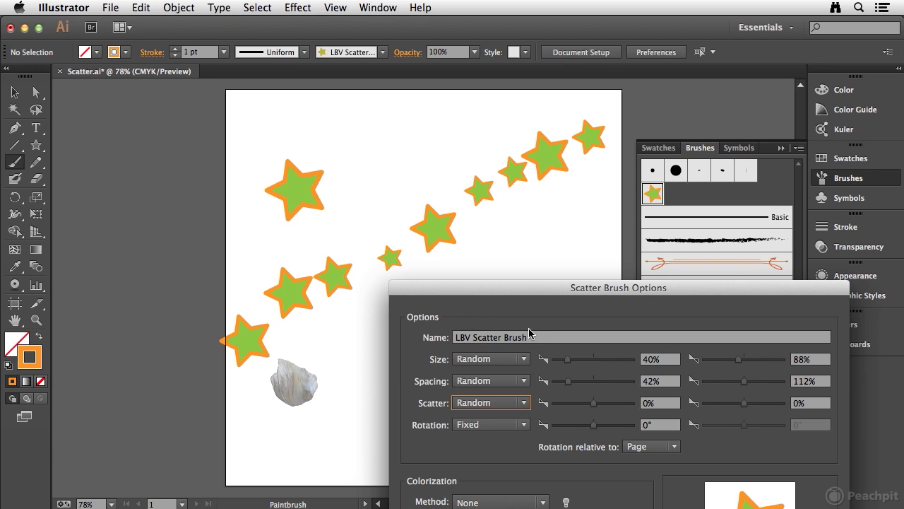
left_click_drag(595, 406, 596, 405)
left_click_drag(747, 404, 738, 407)
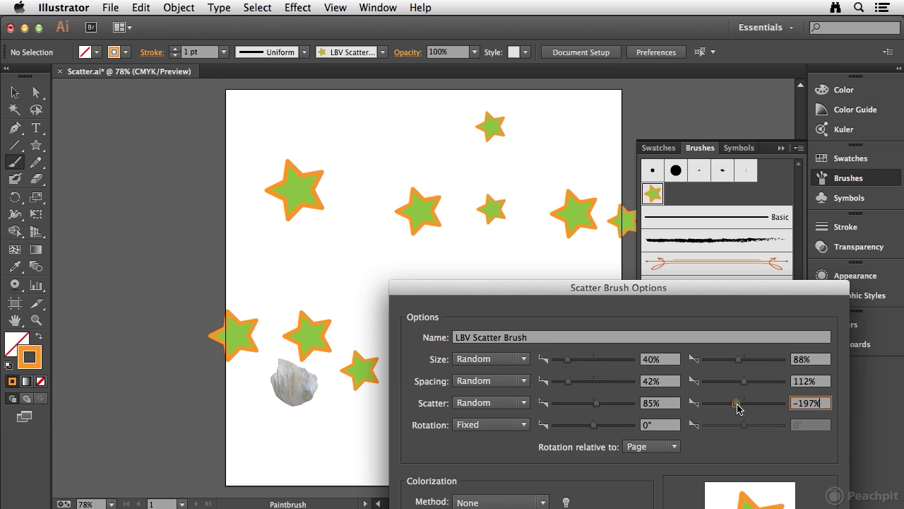
Set the brush rotation to Random, ranging from -14° to 124°
left_click(488, 426)
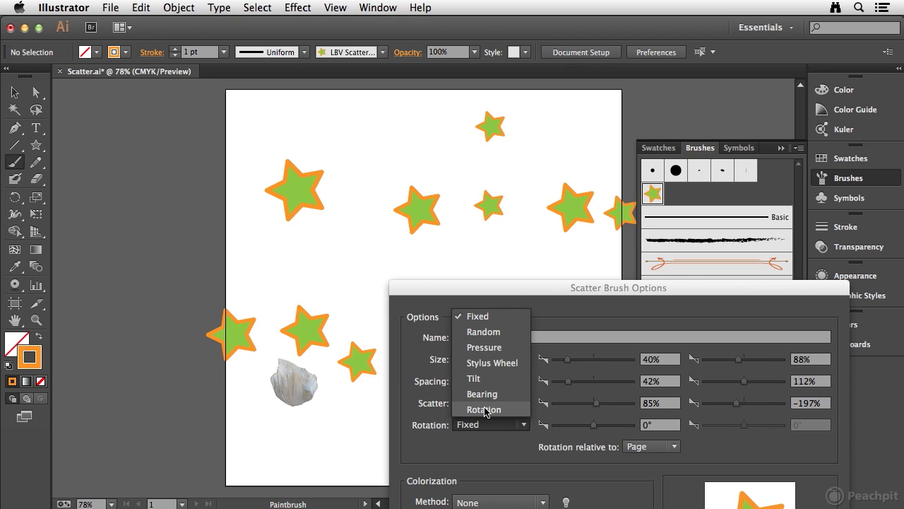
left_click(485, 332)
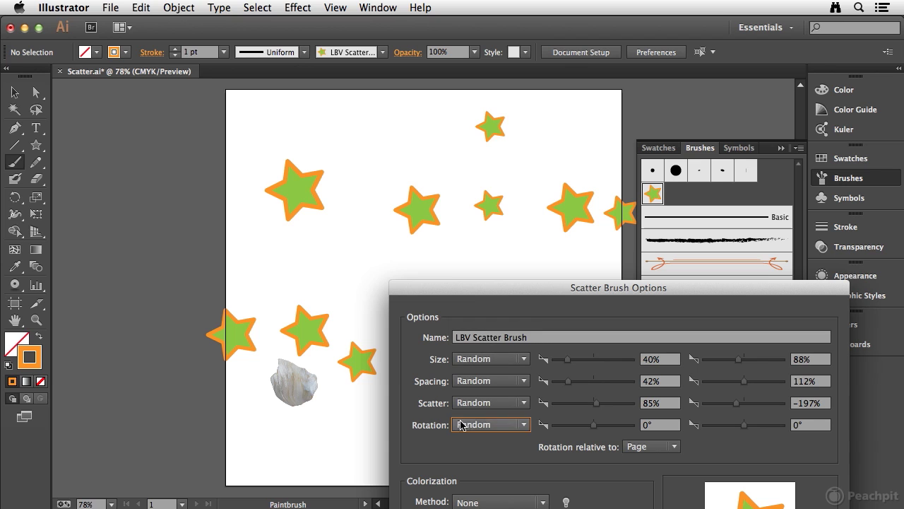
left_click_drag(595, 427, 596, 428)
left_click_drag(744, 427, 774, 429)
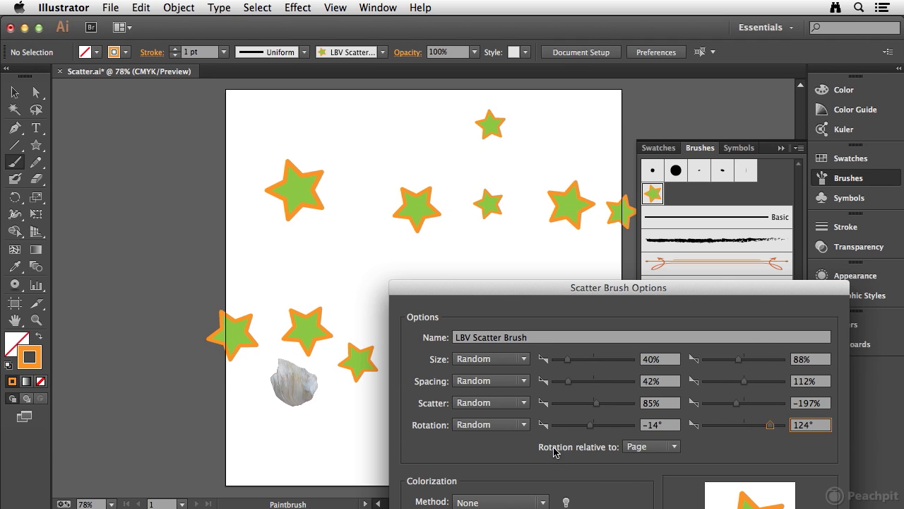
Make the brush rotation relative to the path and uncover the artwork to check the previewed stars
mouse_move(616, 289)
left_mouse_down()
mouse_move(656, 275)
mouse_move(667, 162)
left_mouse_up()
left_click(724, 320)
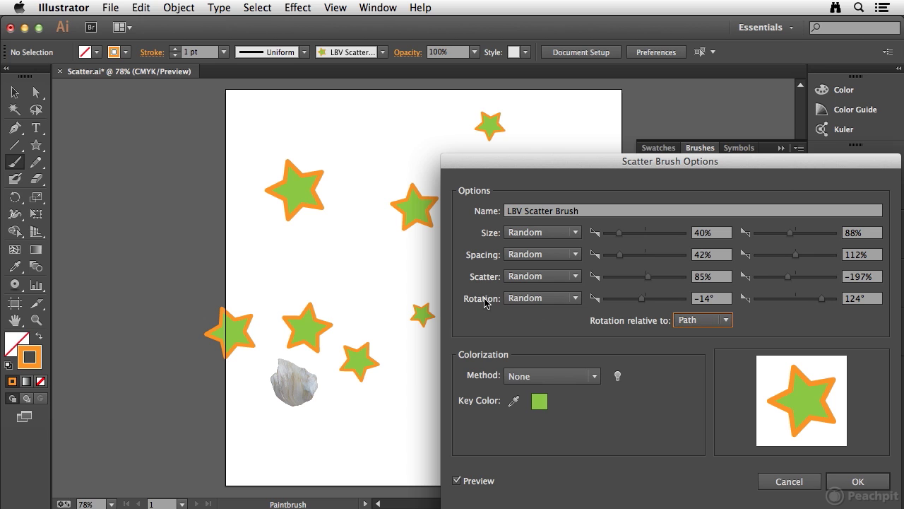
mouse_move(560, 162)
left_mouse_down()
mouse_move(609, 206)
mouse_move(577, 268)
left_mouse_up()
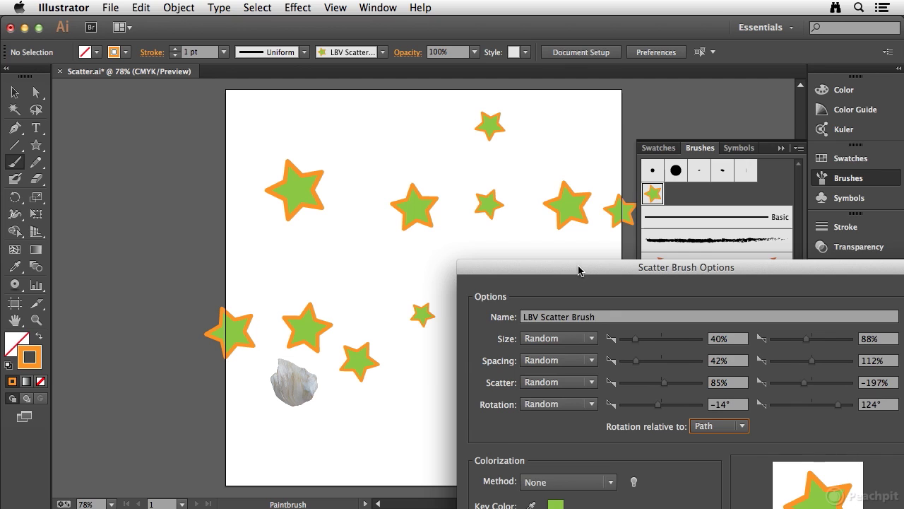
left_click_drag(577, 271, 541, 112)
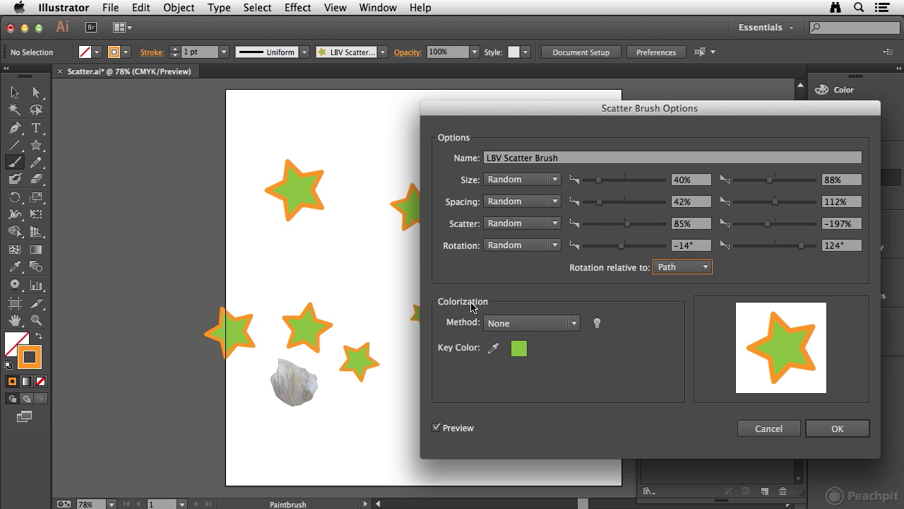
Review the available colorization methods, keep None, and open the colorization tips
left_click(577, 324)
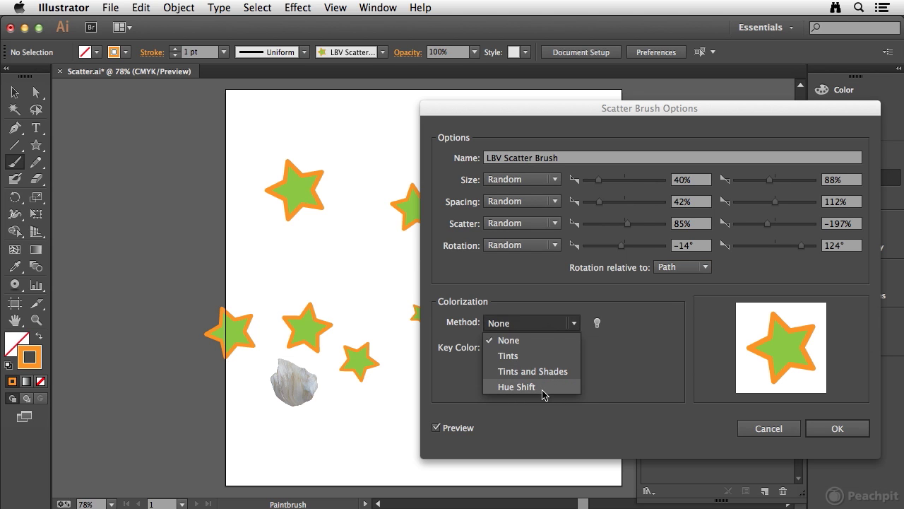
left_click(606, 355)
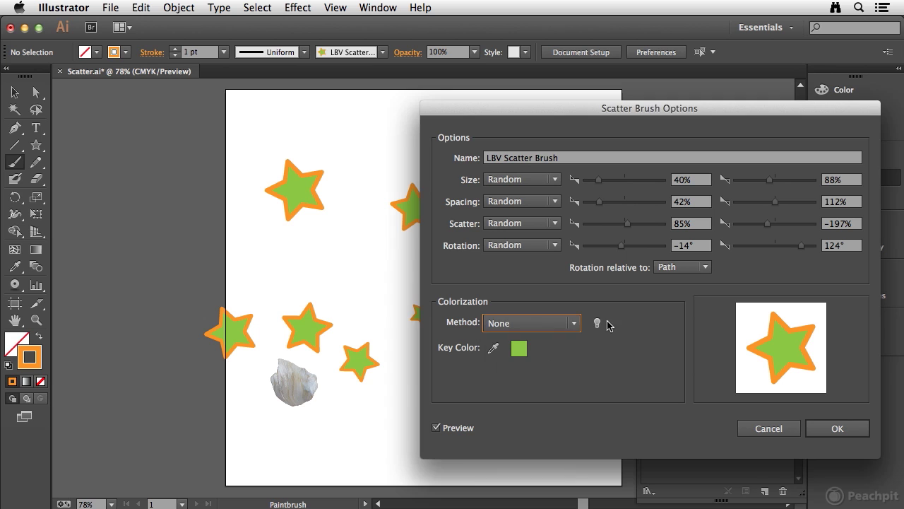
left_click(597, 323)
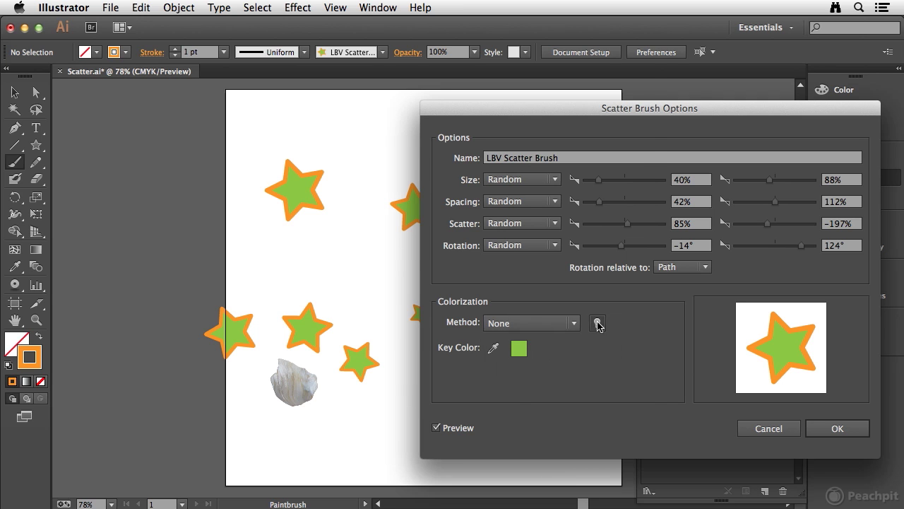
Close the colorization tips, set the star brush's colorization method to Tints, and apply it to the existing strokes
left_click_drag(357, 62, 562, 72)
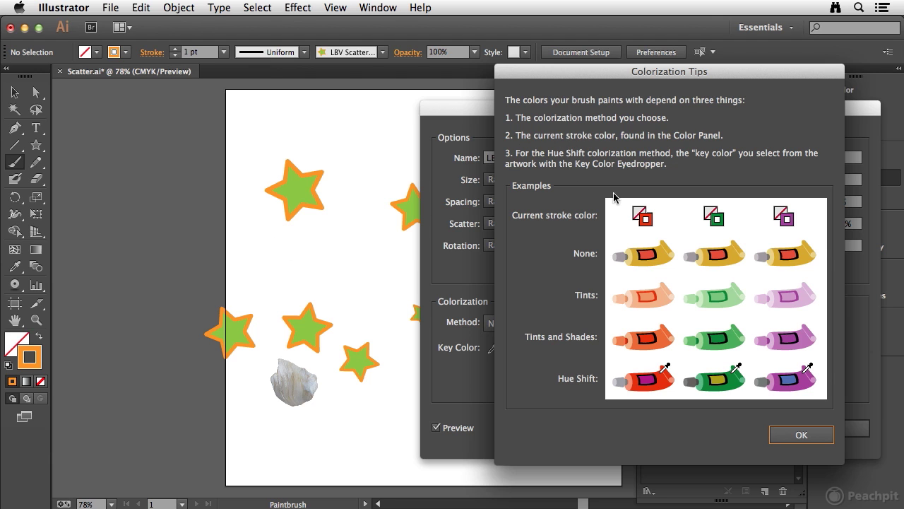
left_click(802, 435)
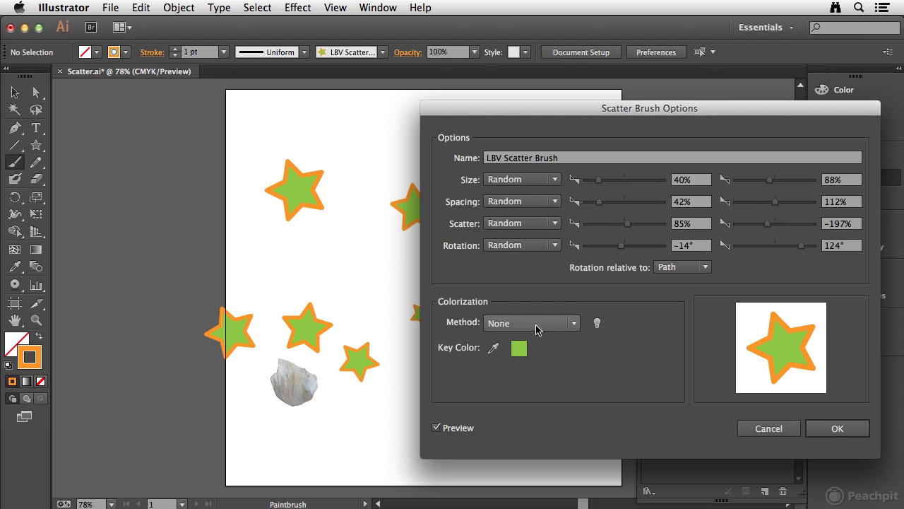
left_click(557, 325)
left_click(530, 355)
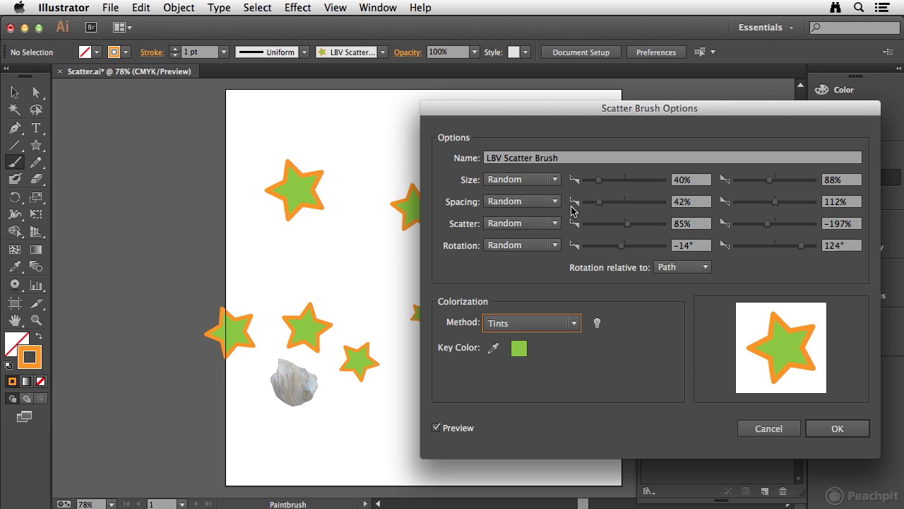
key("Tab")
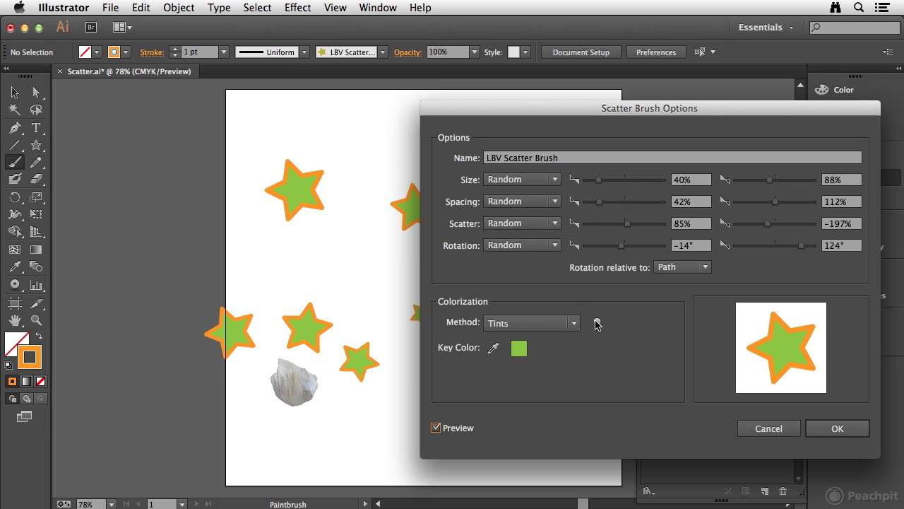
left_click(841, 429)
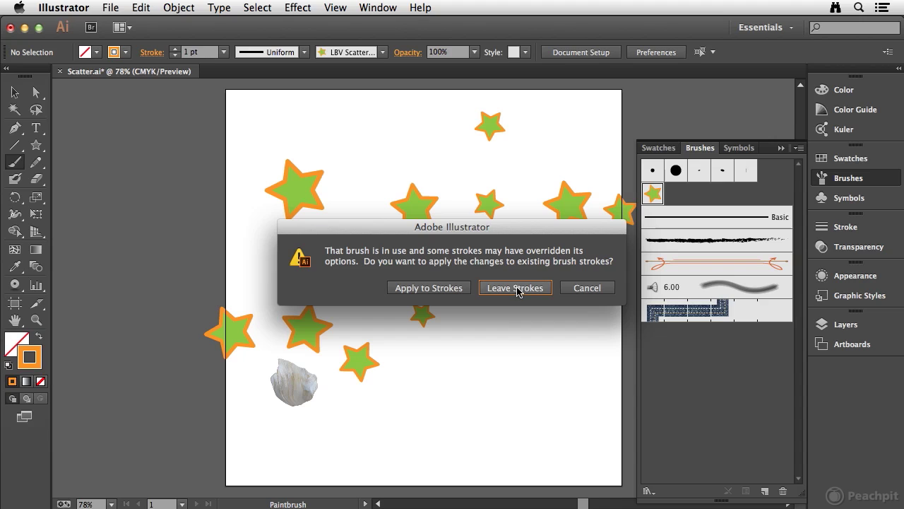
left_click(426, 289)
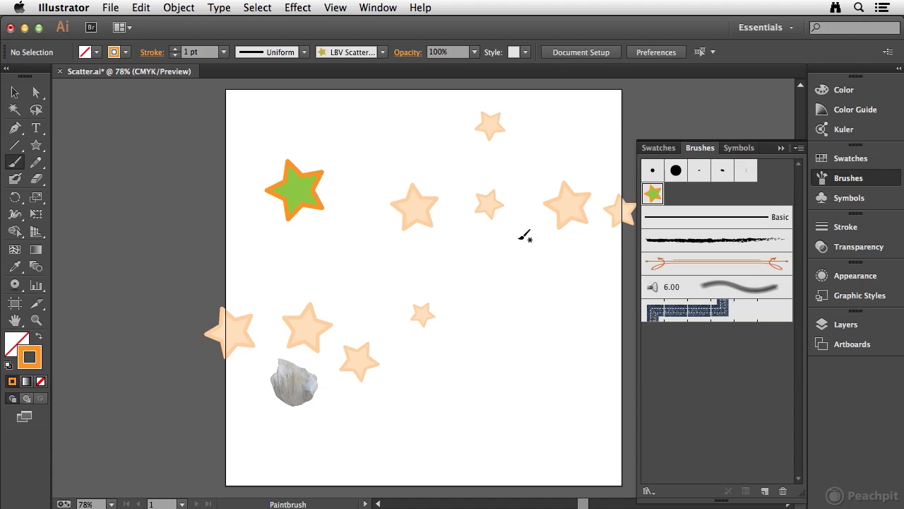
Change the star brush's colorization method to Tints and Shades and apply it to the existing strokes
double_click(653, 194)
left_click_drag(581, 113, 649, 161)
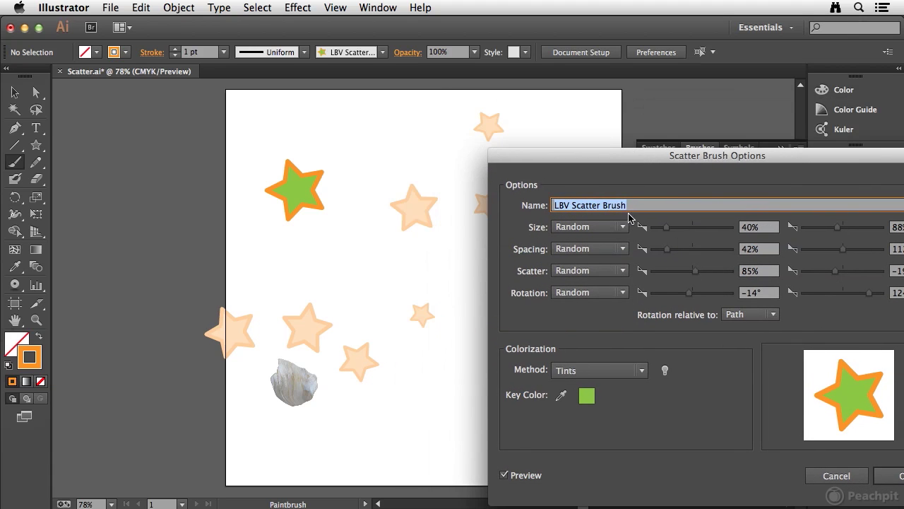
left_click(618, 372)
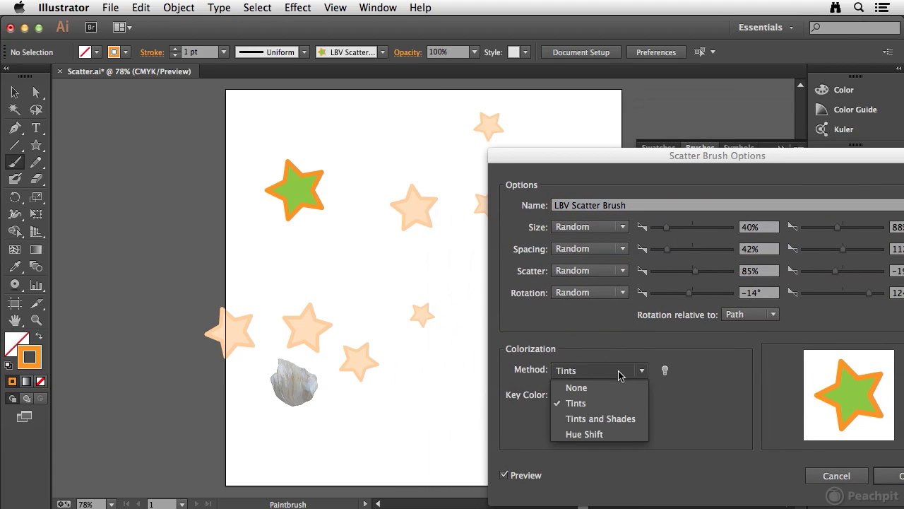
left_click(597, 420)
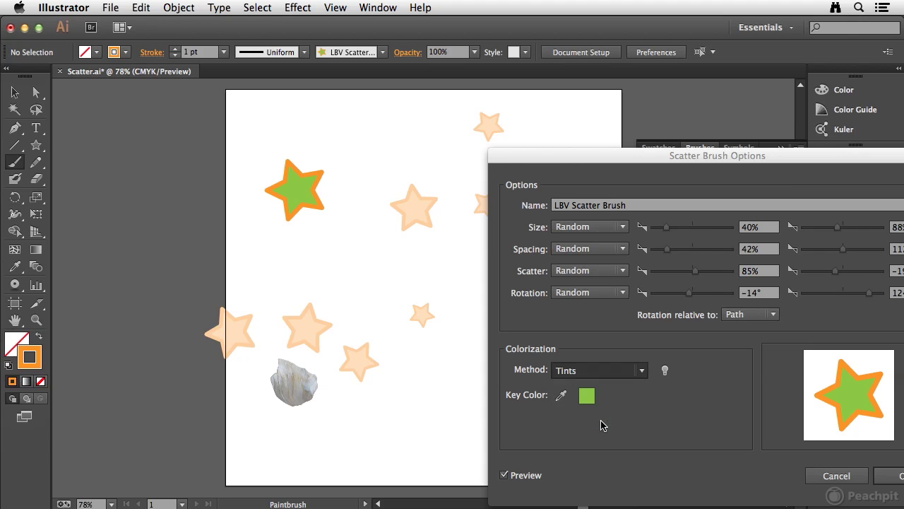
left_click(889, 477)
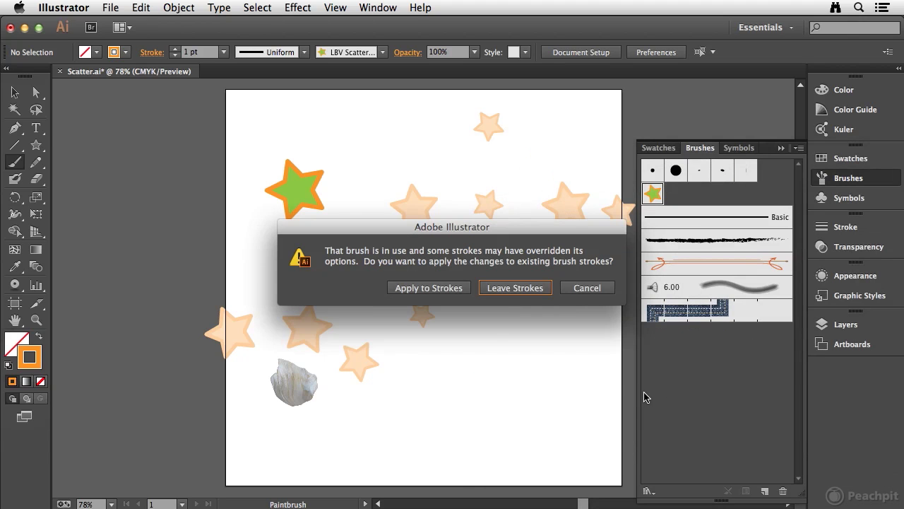
left_click(427, 287)
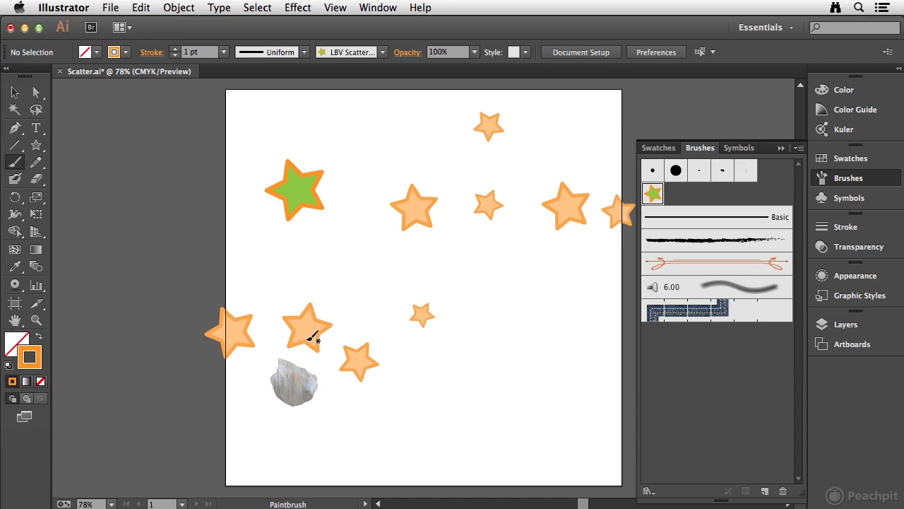
Change the star brush's colorization method to Hue Shift and apply it to the existing strokes
double_click(653, 195)
left_click(638, 373)
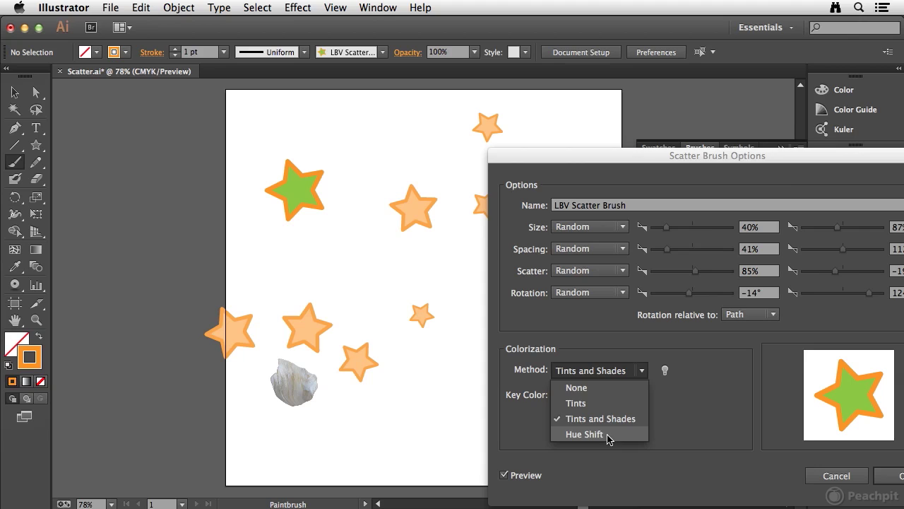
left_click(585, 433)
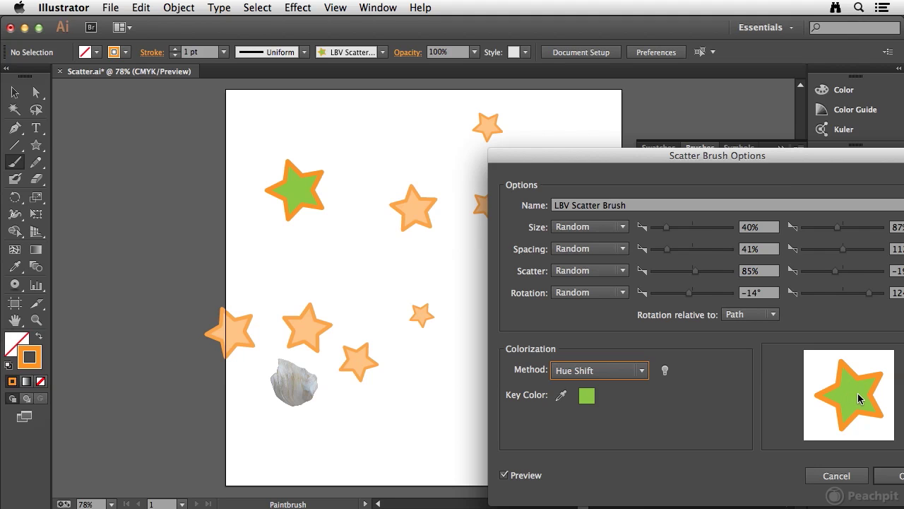
left_click(892, 480)
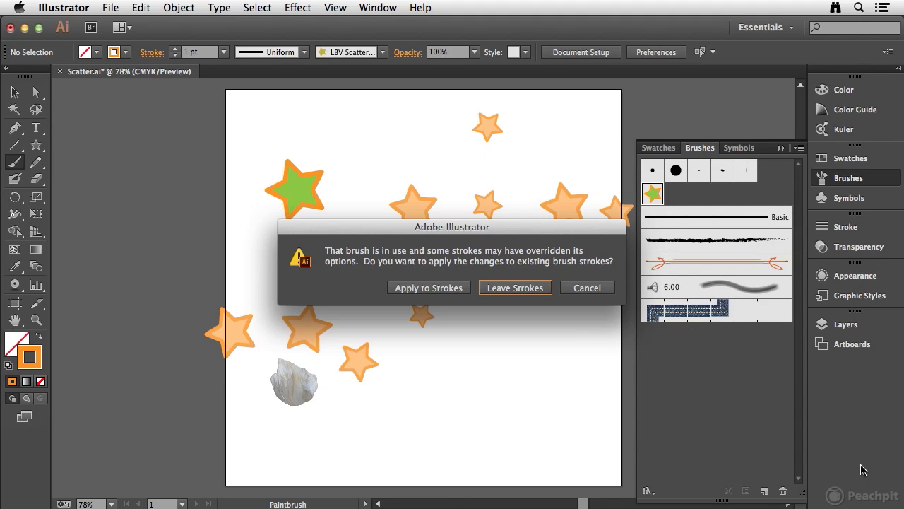
left_click(412, 289)
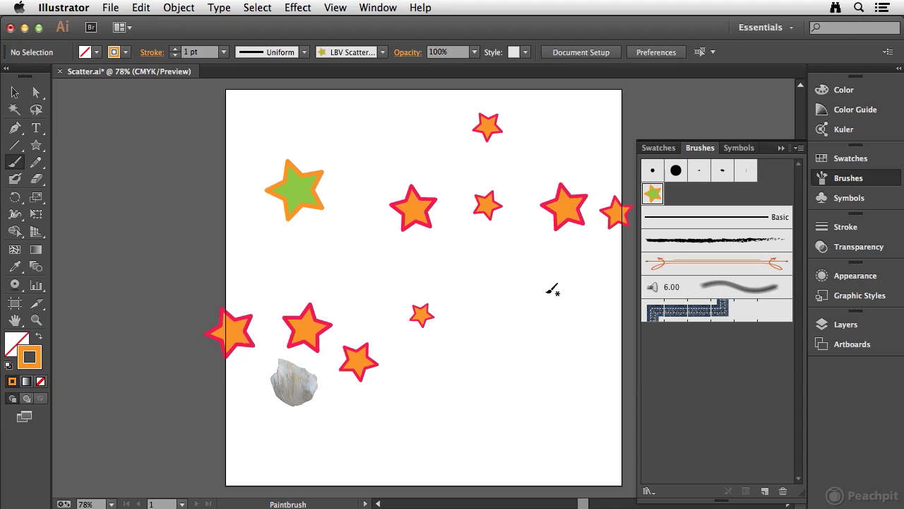
Sample the star's orange outline as the brush's key color and apply the change to the existing strokes
double_click(654, 196)
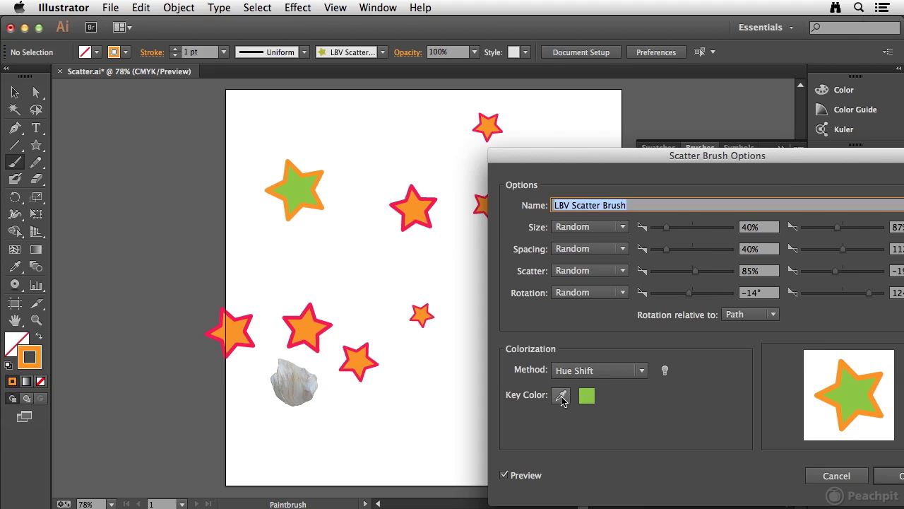
left_click(562, 397)
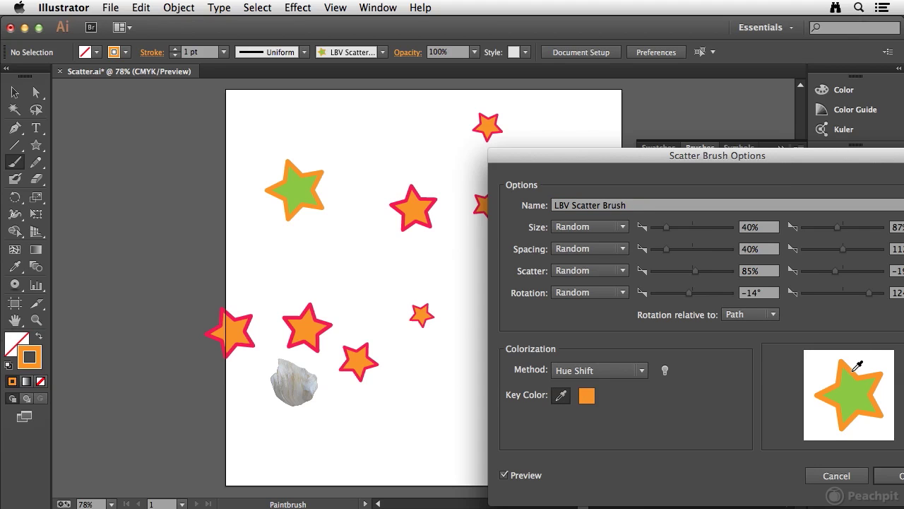
left_click(891, 476)
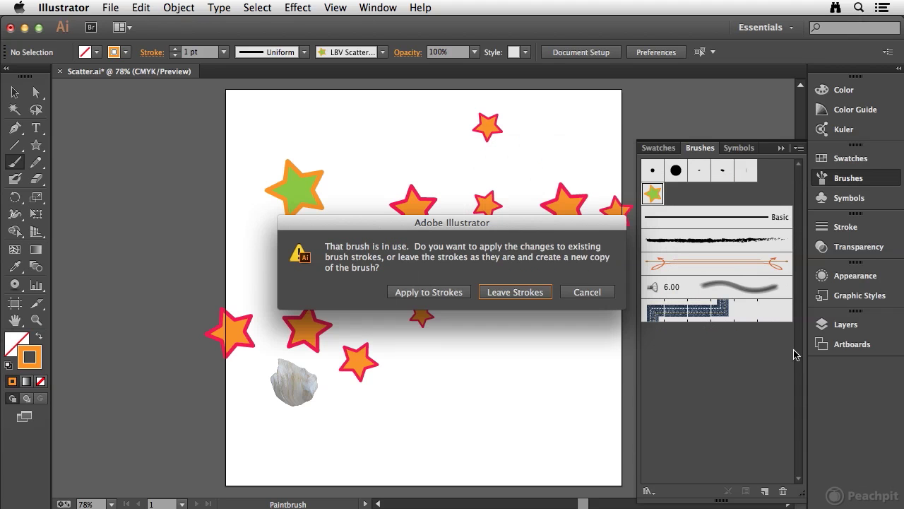
left_click(421, 292)
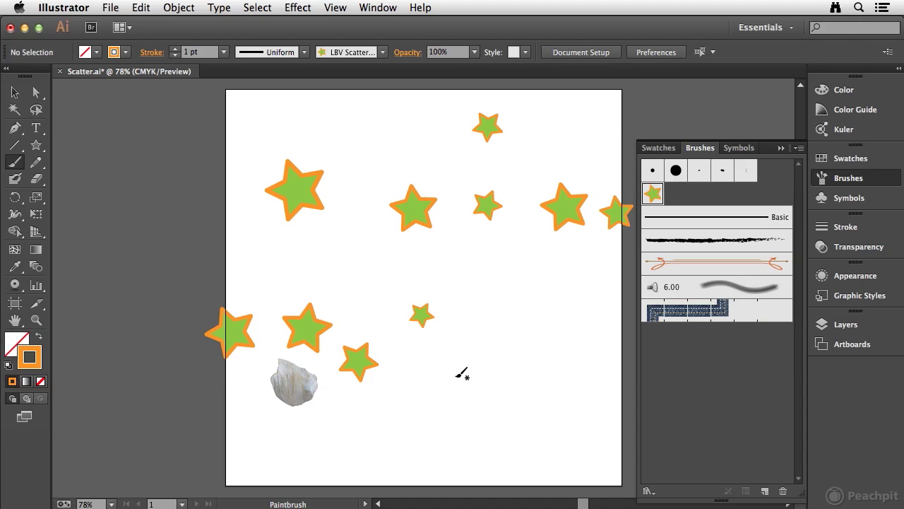
Delete the painted star stroke from the artboard, keeping the original star and the rock image
key("super")
left_click(247, 337, "super")
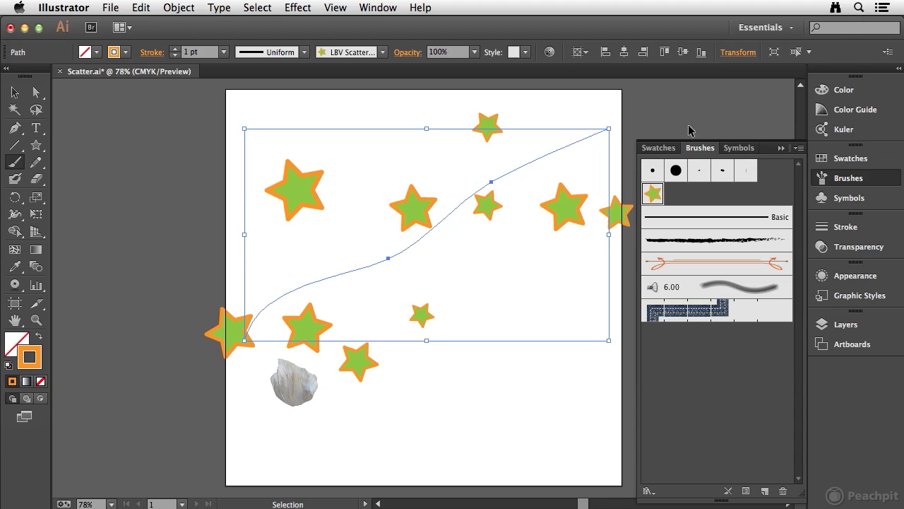
left_click(525, 218, "super")
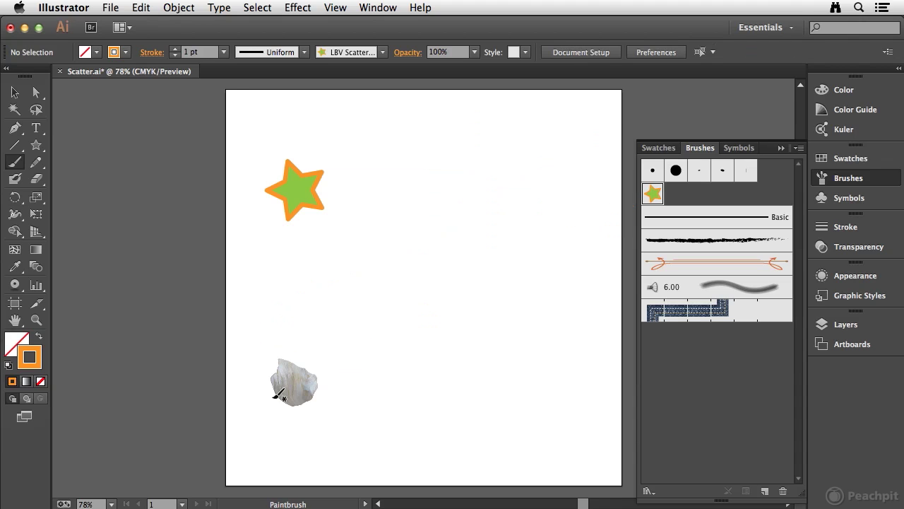
Select the rock image and check whether it is linked or embedded
left_click(15, 92)
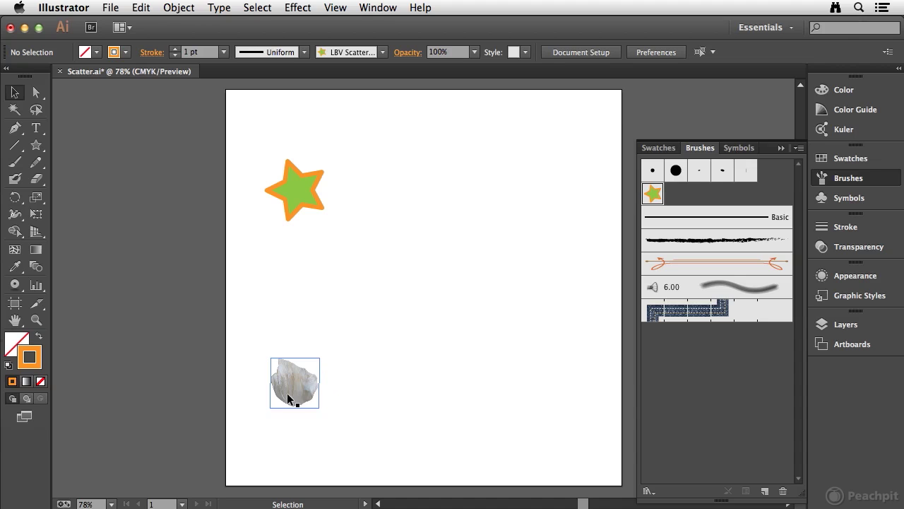
left_click(310, 386)
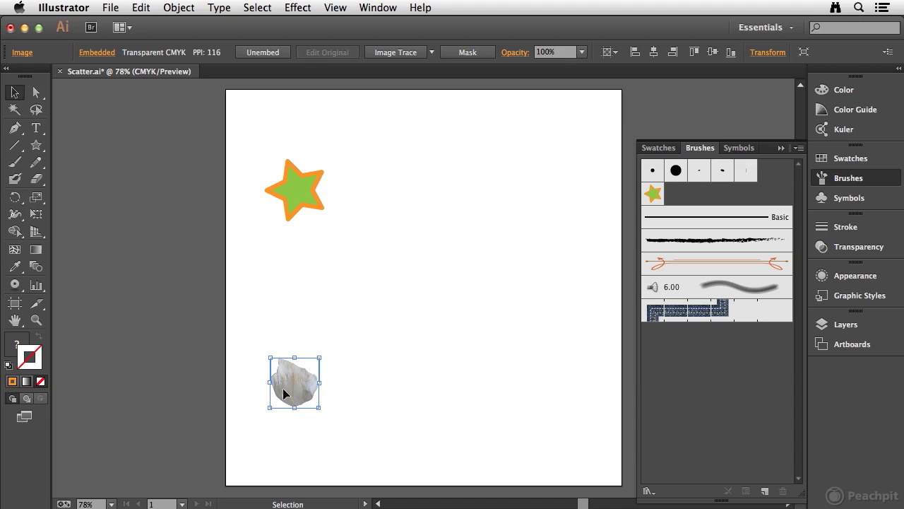
left_click(378, 7)
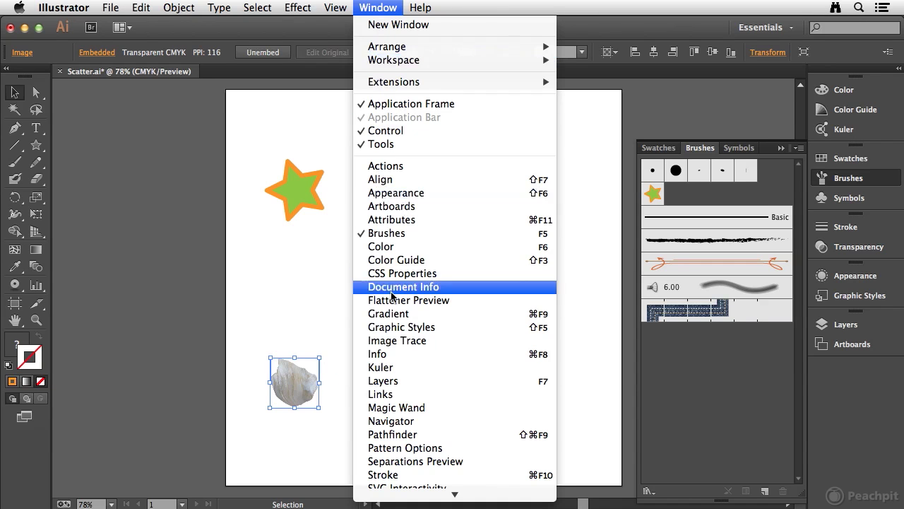
left_click(401, 395)
mouse_move(195, 146)
left_mouse_down()
mouse_move(566, 207)
mouse_move(547, 189)
left_mouse_up()
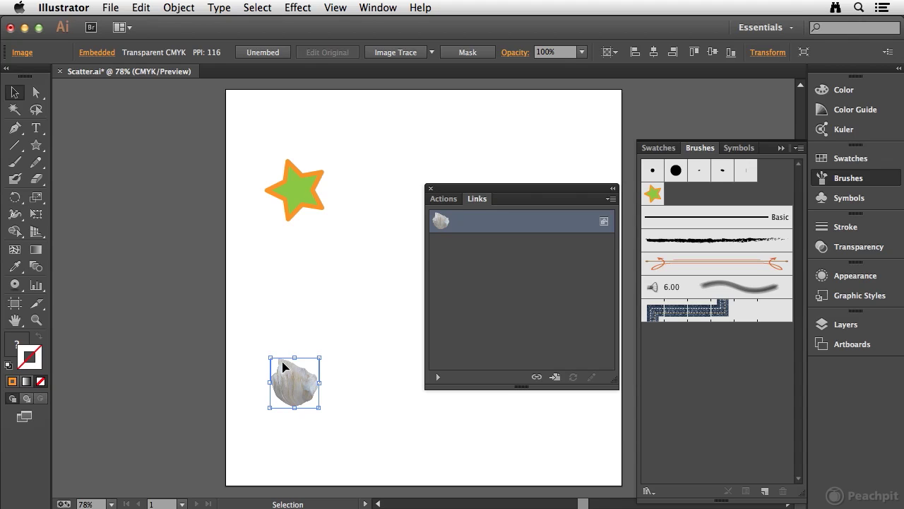
left_click(430, 190)
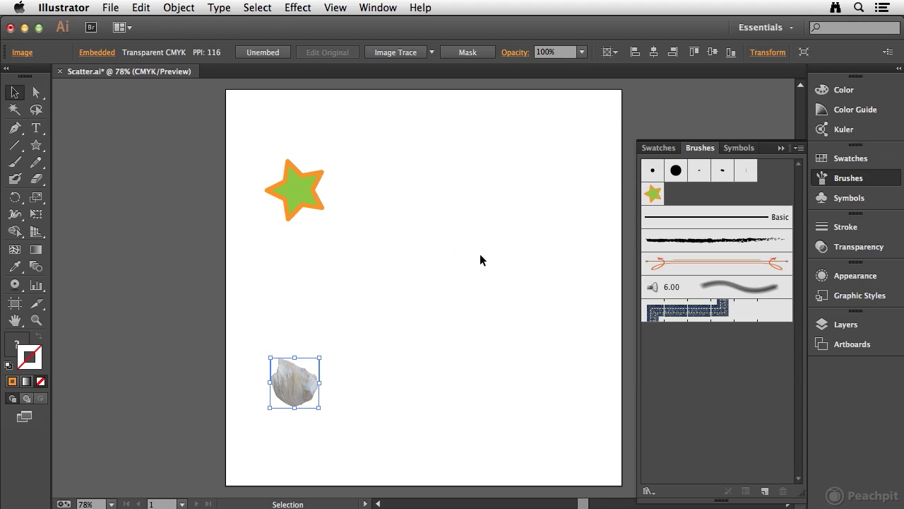
Create a scatter brush named "LBV Image Scatter Brush" from the rock image and paint a looping stroke across the artboard with it
mouse_move(289, 384)
left_mouse_down()
mouse_move(601, 353)
mouse_move(716, 373)
mouse_move(672, 393)
left_mouse_up()
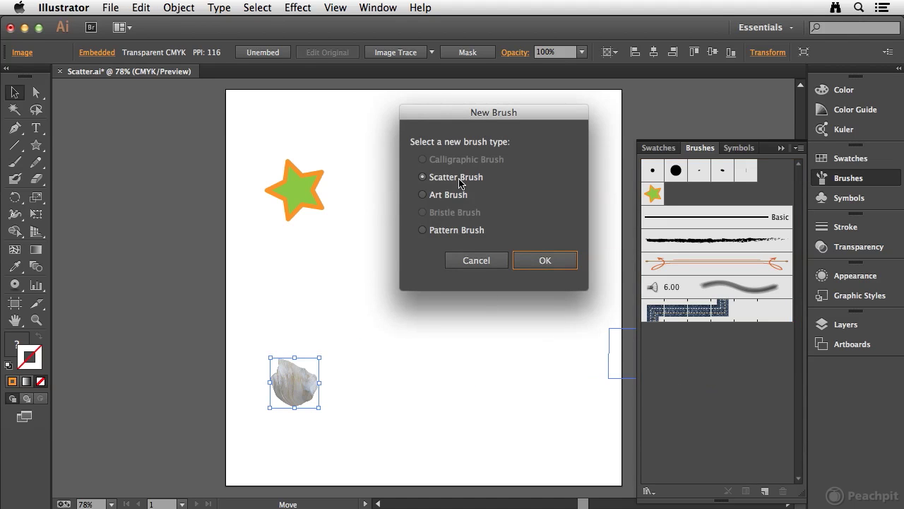
left_click(545, 261)
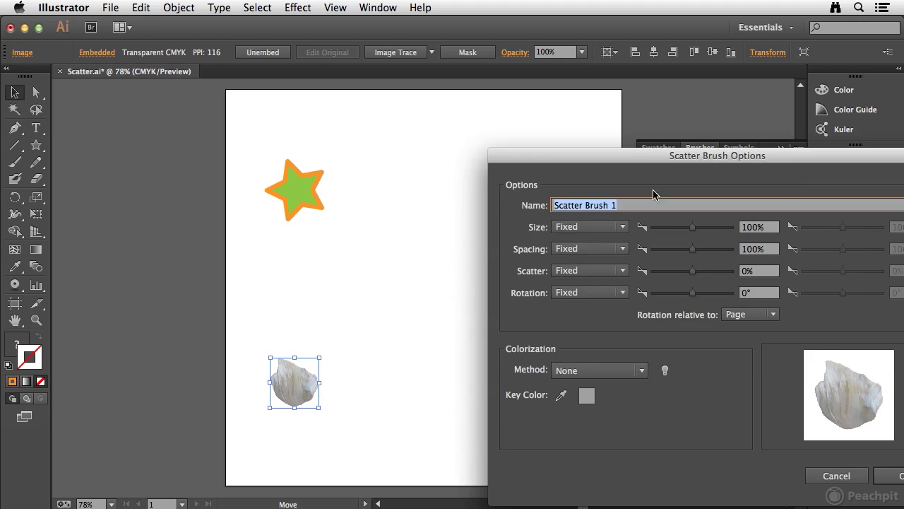
mouse_move(635, 165)
left_mouse_down()
mouse_move(605, 57)
mouse_move(536, 47)
mouse_move(526, 89)
left_mouse_up()
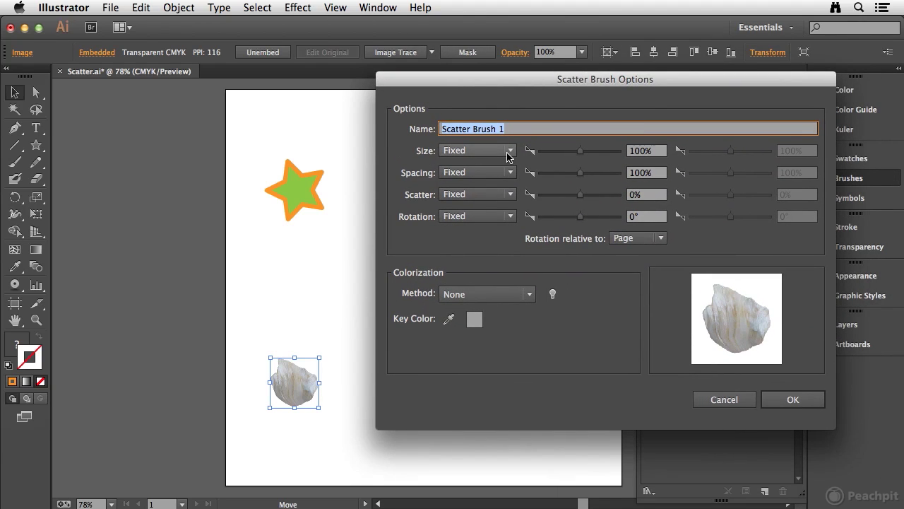
type("LBV Image")
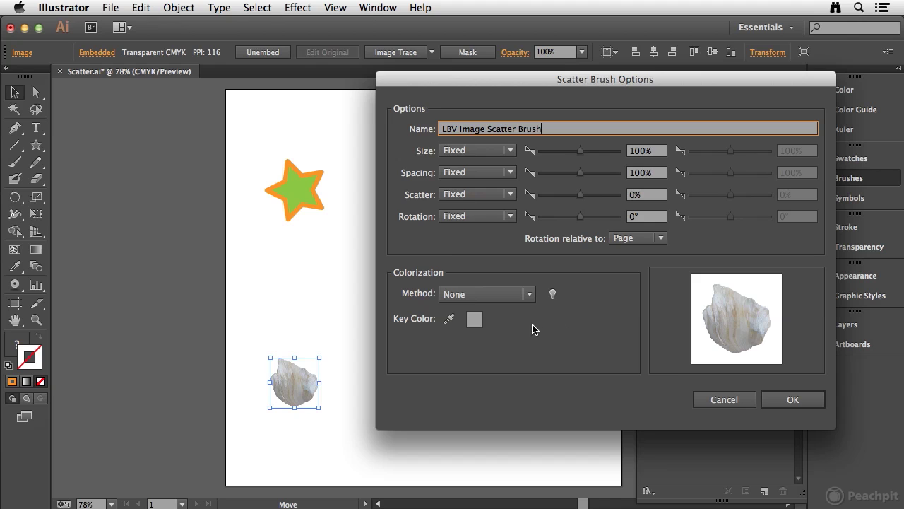
left_click(795, 399)
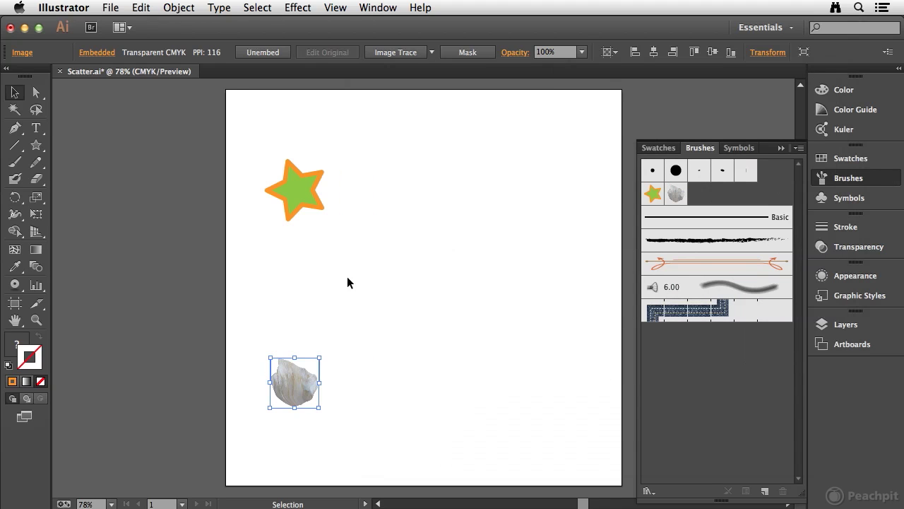
left_click(14, 161)
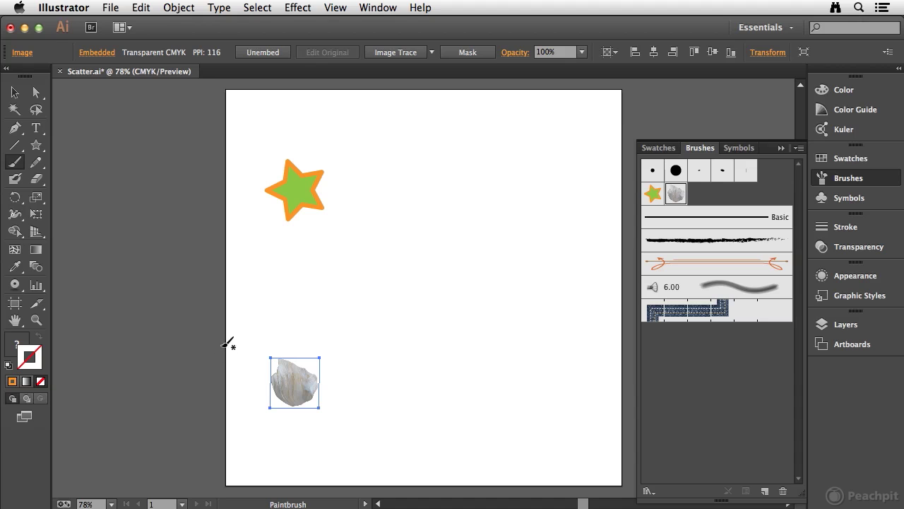
left_click_drag(528, 389, 530, 387)
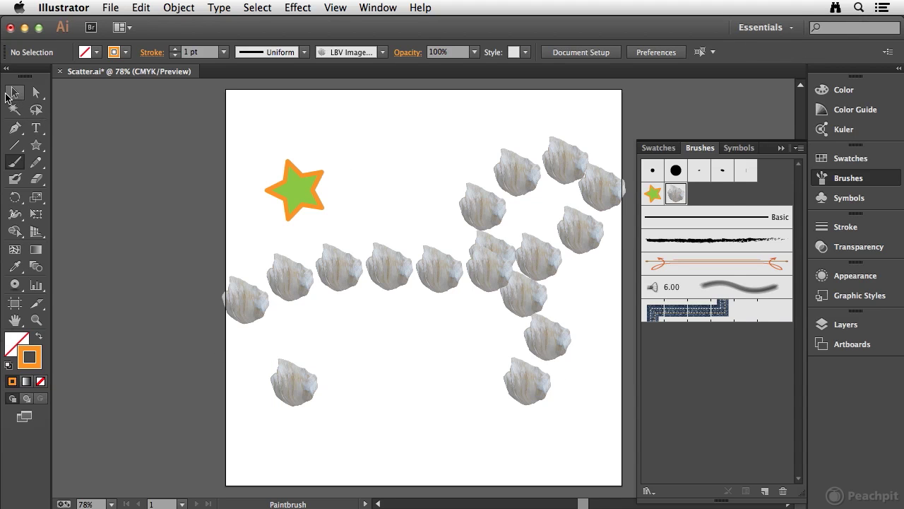
Set the rock image brush's size to Random, ranging from 16% to 73%, in the scatter brush options
double_click(676, 195)
mouse_move(557, 88)
left_mouse_down()
mouse_move(614, 131)
mouse_move(658, 132)
mouse_move(619, 128)
left_mouse_up()
left_click(537, 191)
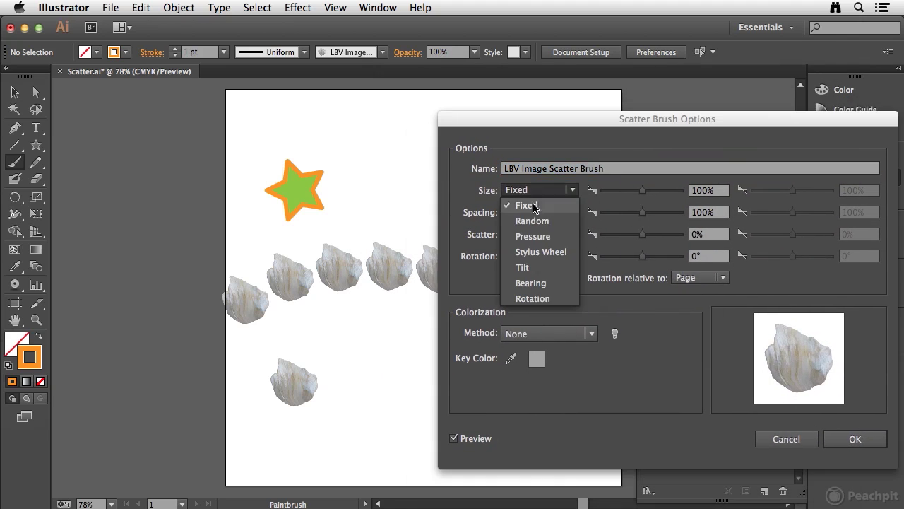
left_click(537, 221)
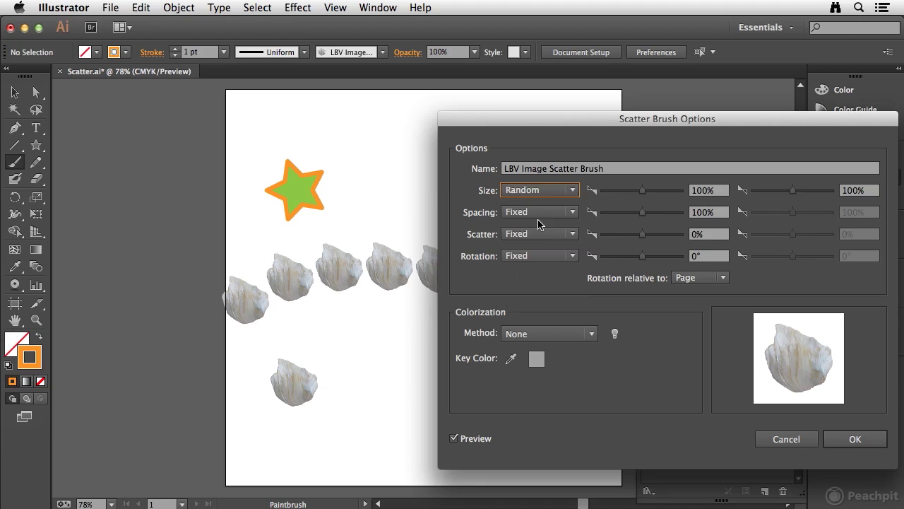
left_click_drag(642, 190, 606, 190)
mouse_move(586, 124)
left_mouse_down()
mouse_move(620, 178)
mouse_move(665, 212)
mouse_move(649, 183)
left_mouse_up()
left_click_drag(856, 250, 843, 250)
Set the brush's spacing to Random, ranging from 96% to 247%
left_click(581, 274)
left_click(587, 286)
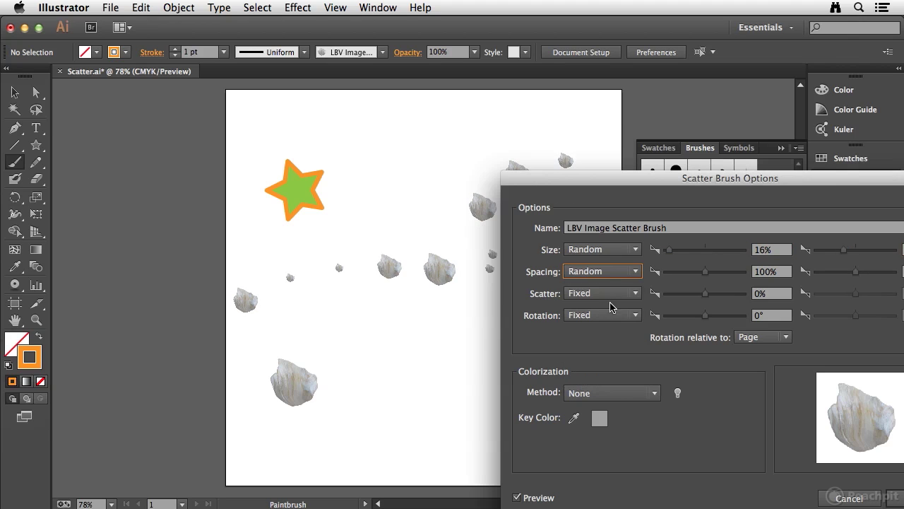
mouse_move(712, 276)
left_mouse_down()
mouse_move(721, 275)
mouse_move(704, 277)
left_mouse_up()
left_click_drag(856, 274, 866, 275)
Set the brush's scatter to Random, ranging from -210% to 0%
left_click(628, 297)
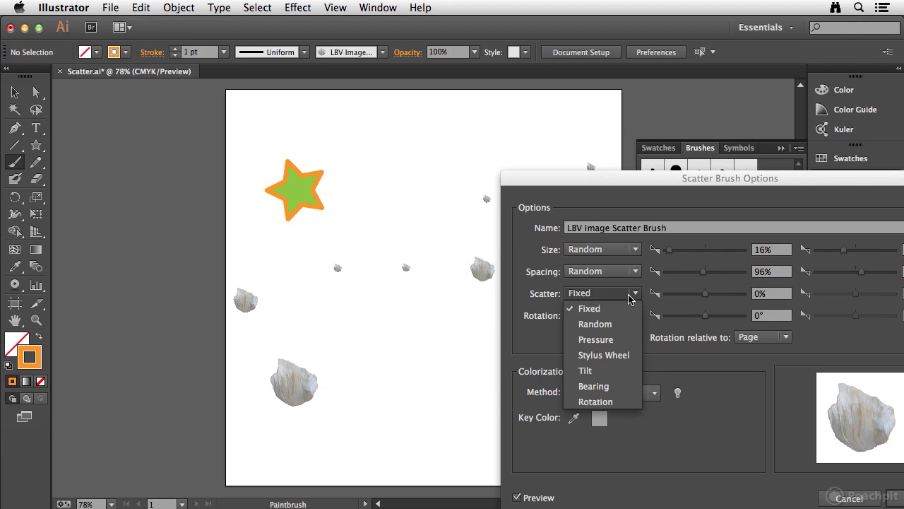
left_click(596, 324)
left_click_drag(705, 300, 698, 300)
left_click_drag(679, 177, 581, 117)
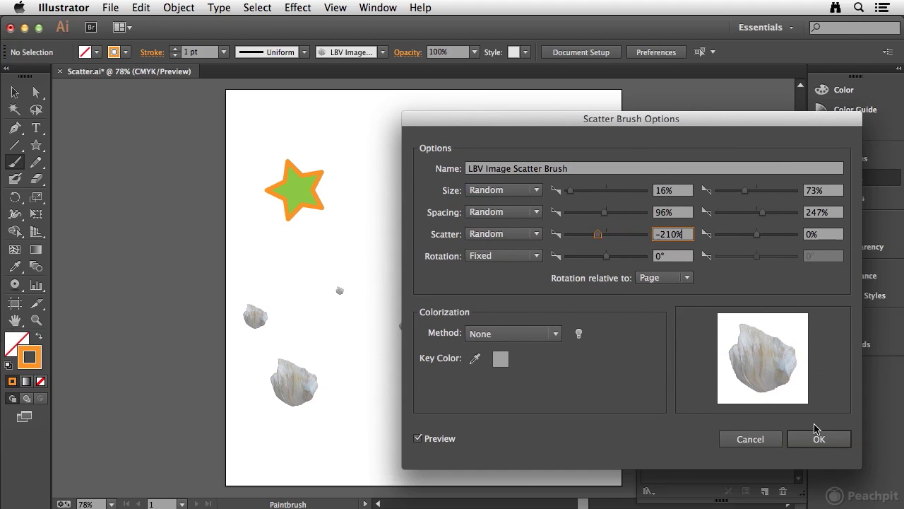
Set the colorization method to Tints and sample a key color from the bluish edge of the rock preview
left_click(503, 337)
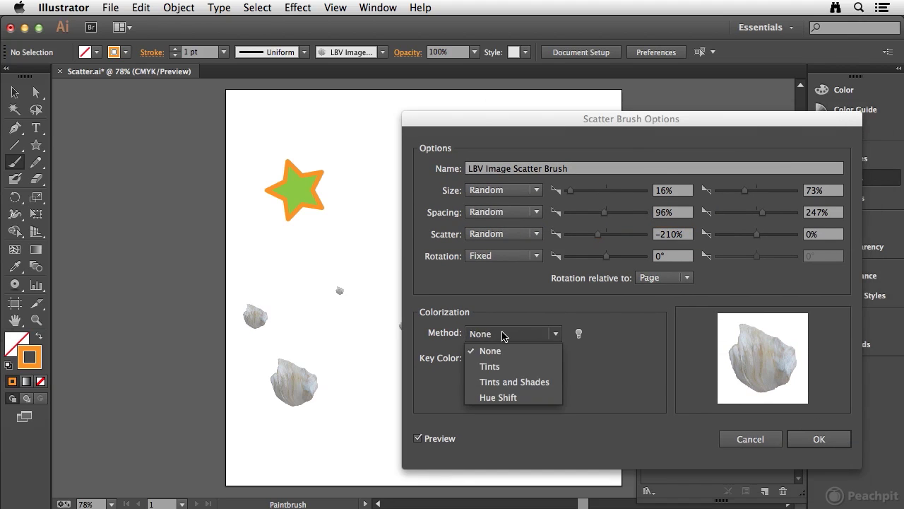
left_click(504, 369)
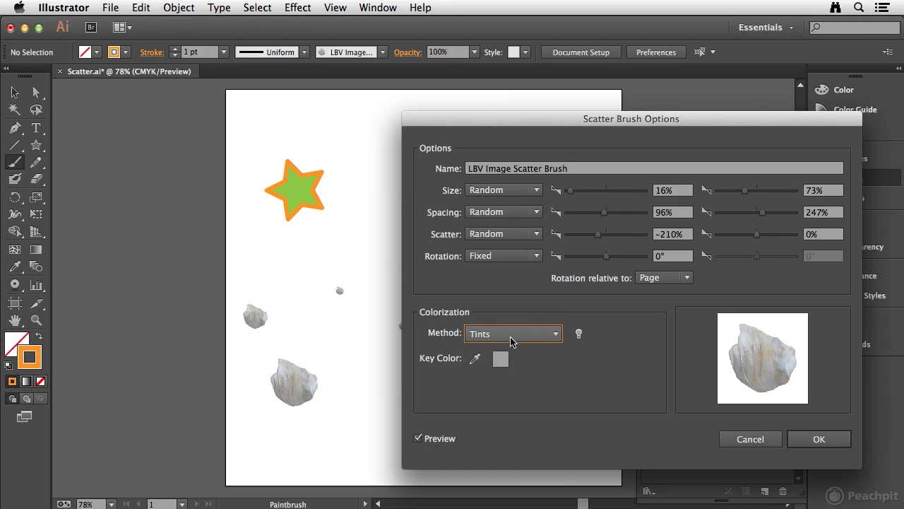
left_click(475, 358)
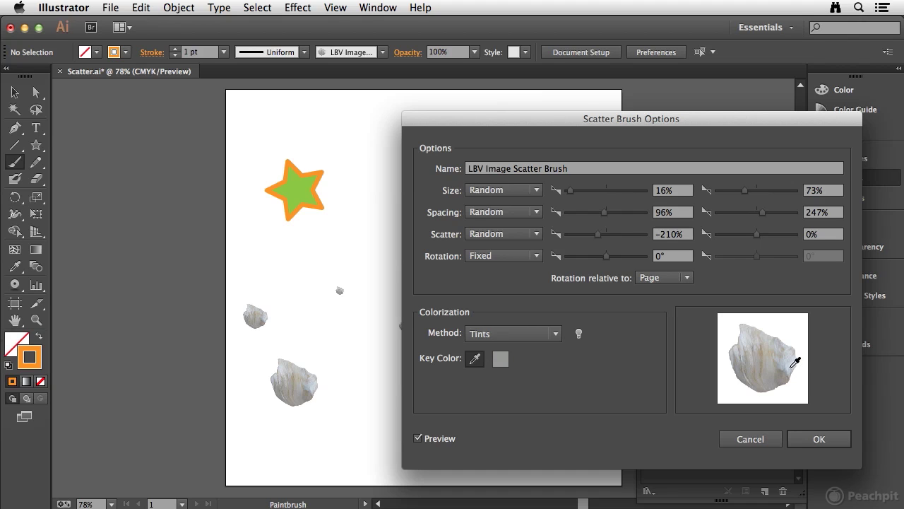
Change the colorization method to Hue Shift and apply the brush changes to the existing strokes
left_click(484, 337)
left_click(509, 399)
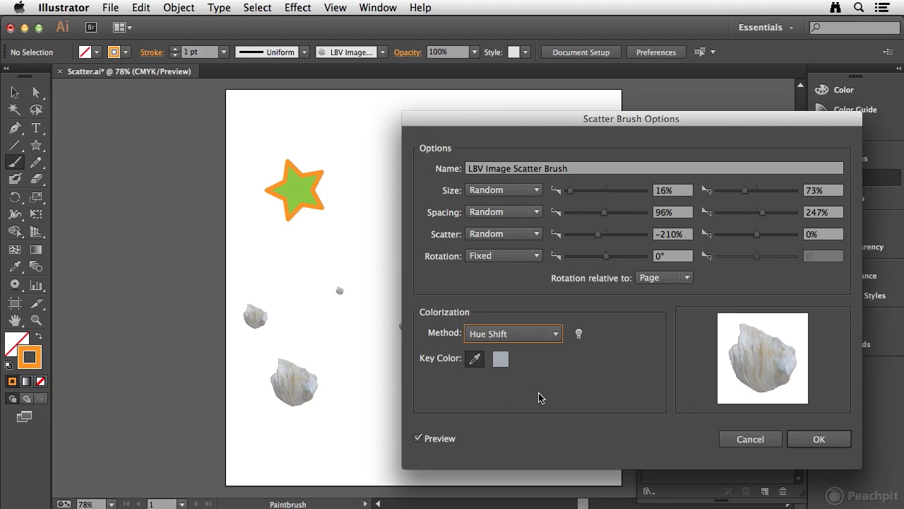
left_click(818, 441)
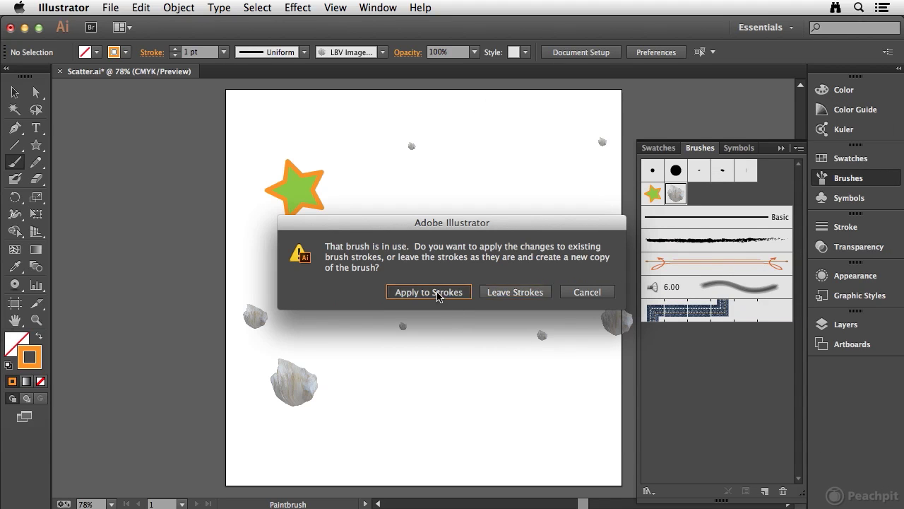
left_click(390, 291)
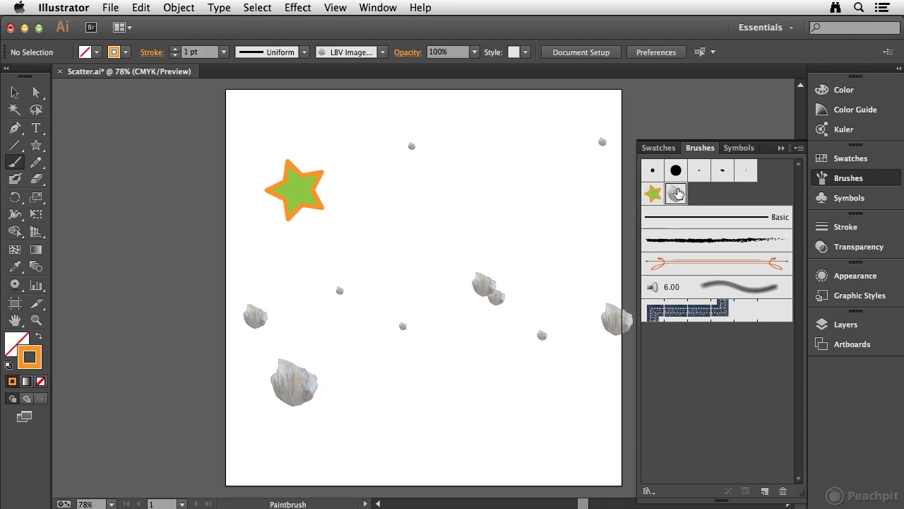
Reopen the rock image brush's options, set its colorization method to Tints and apply the change to the existing strokes
double_click(676, 193)
left_click(513, 338)
left_click(506, 367)
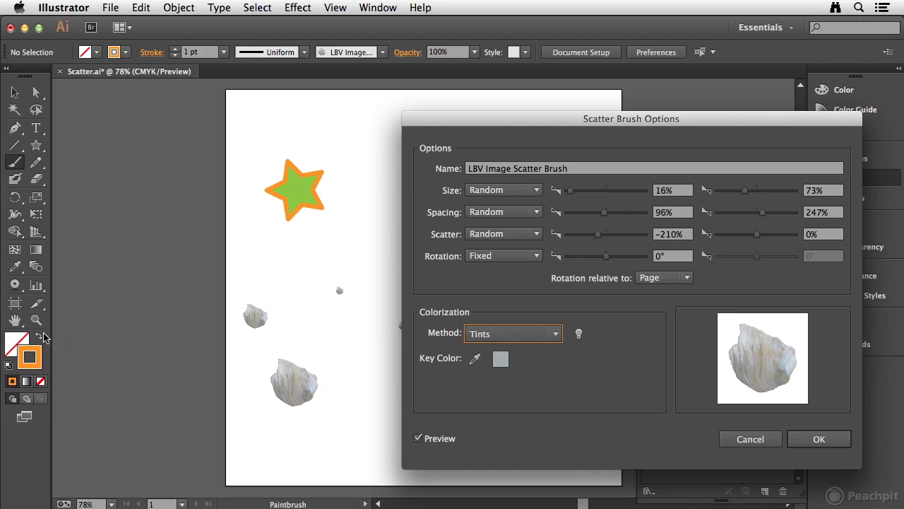
left_click(819, 438)
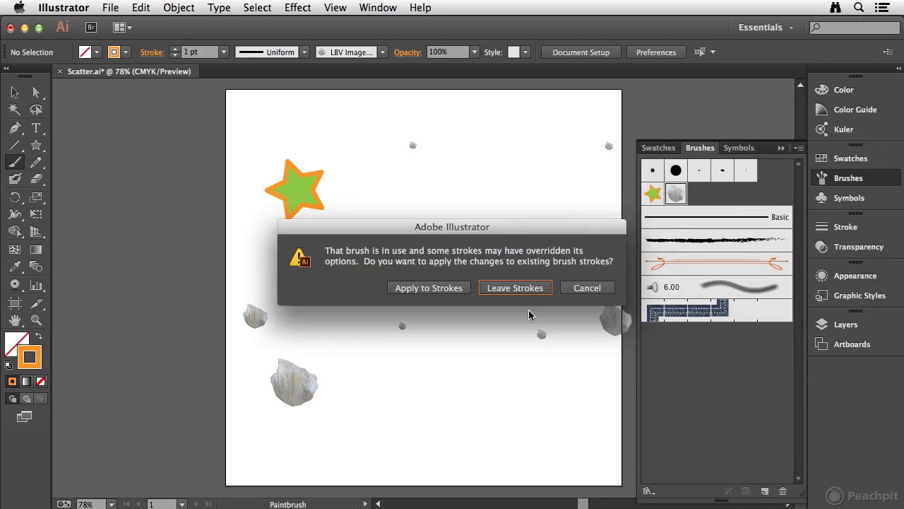
left_click(427, 289)
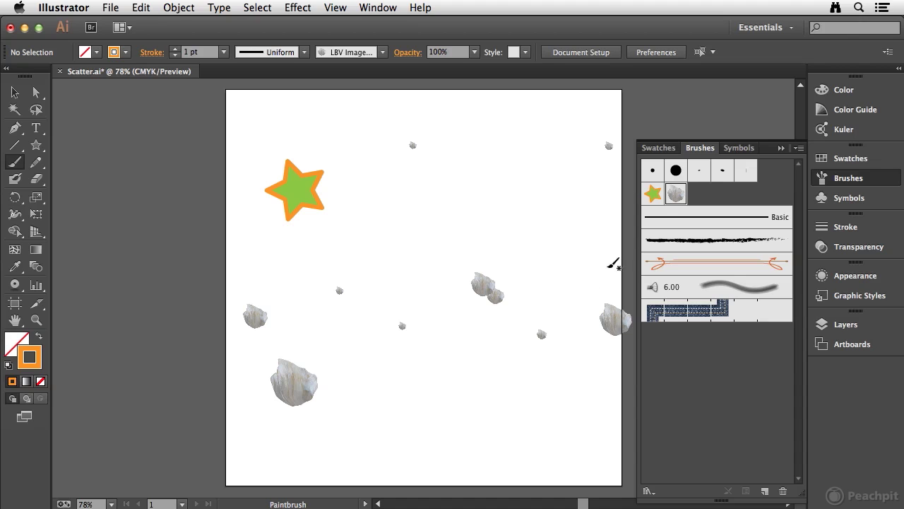